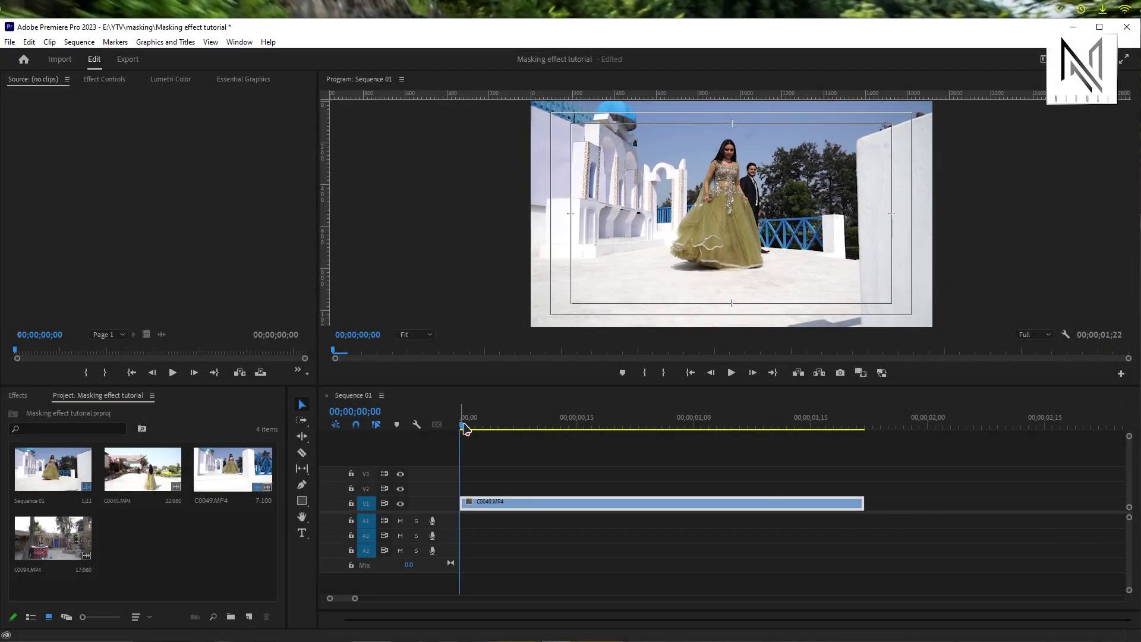
# Preview the wedding clip, set its speed to 60%, and park the playhead at 00;00;00;05.
pyautogui.click(730, 372)
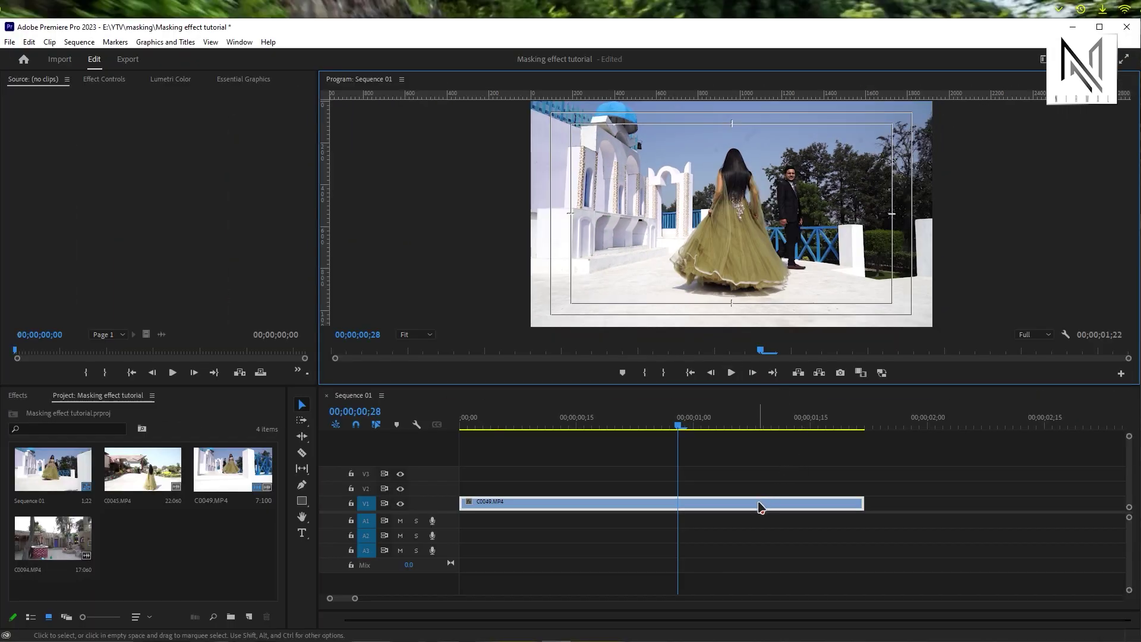
pyautogui.rightClick(759, 503)
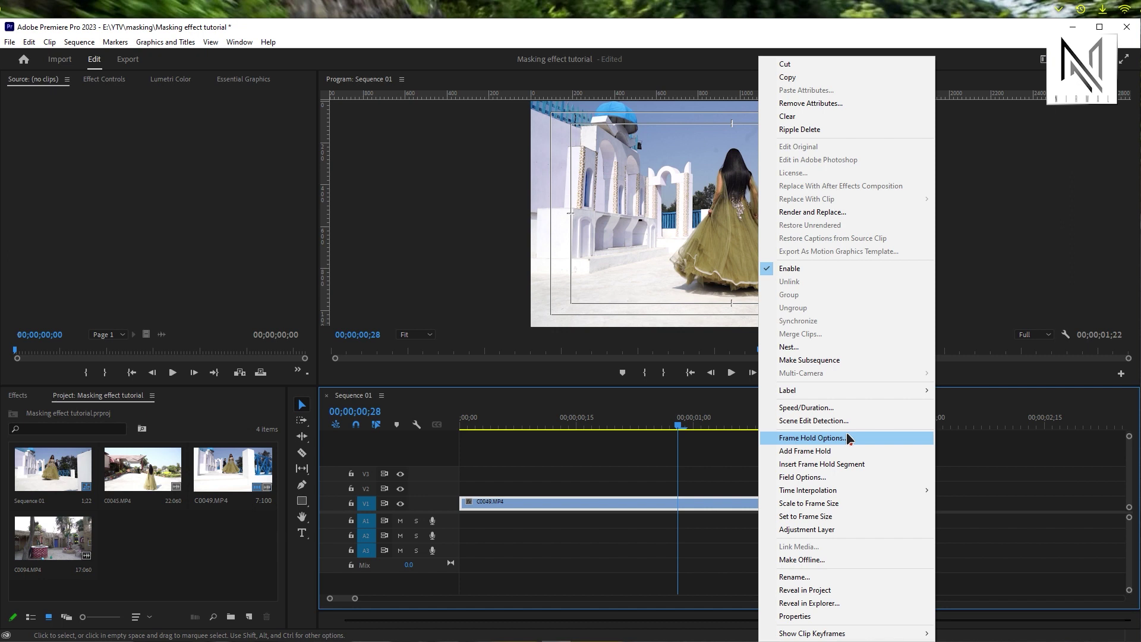
pyautogui.click(845, 408)
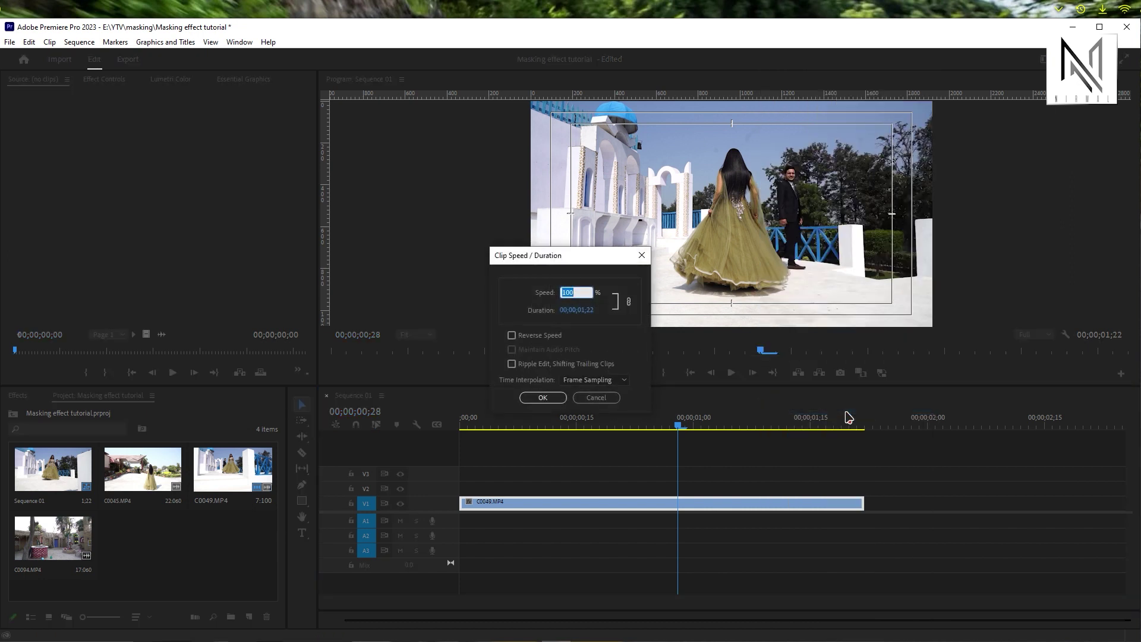
pyautogui.write('60')
pyautogui.click(542, 397)
pyautogui.moveTo(683, 429)
pyautogui.mouseDown()
pyautogui.moveTo(460, 429)
pyautogui.moveTo(535, 440)
pyautogui.mouseUp()
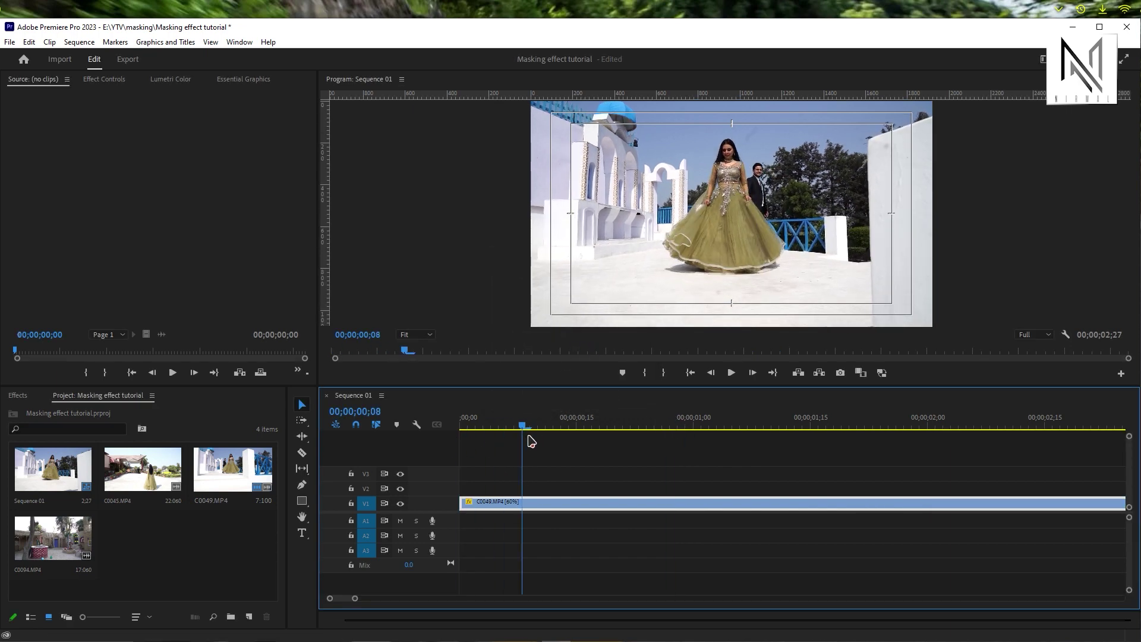
pyautogui.moveTo(534, 440); pyautogui.dragTo(499, 461)
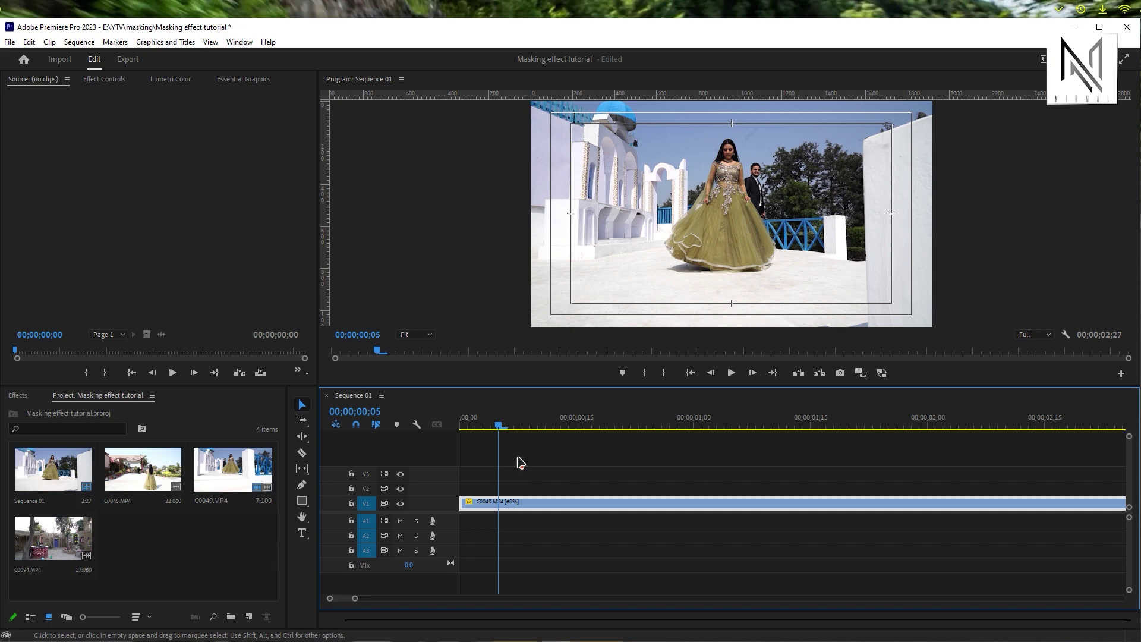
# Cut the slowed clip at frame 00;00;00;05 with the Razor tool (C).
pyautogui.press('c')
pyautogui.click(499, 503)
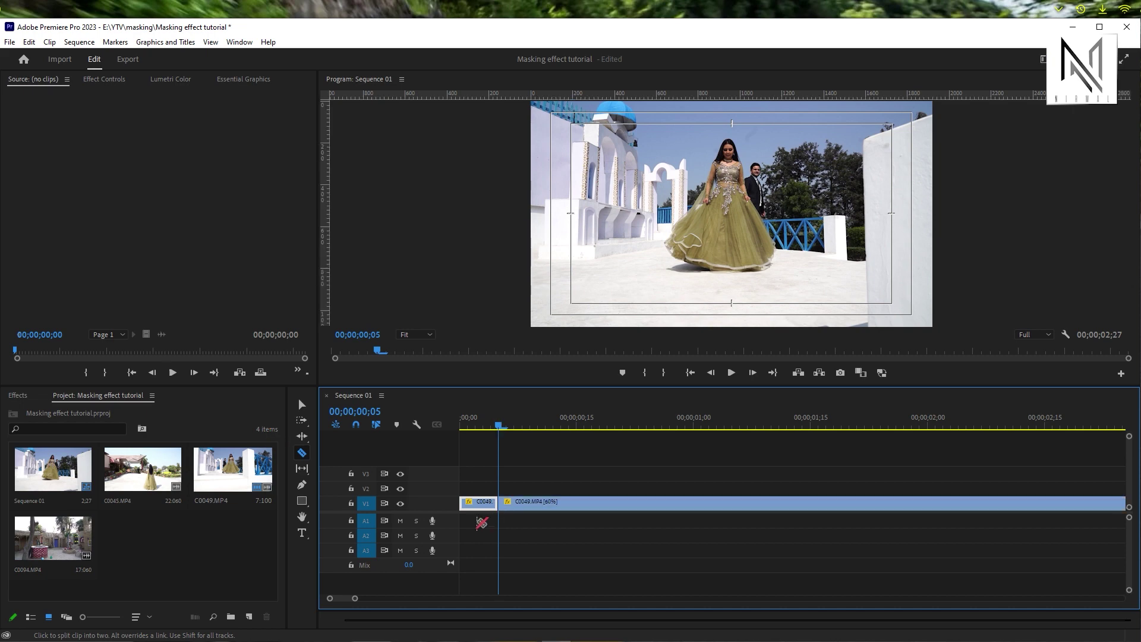
pyautogui.press('v')
# Move both pieces later on the track and add a frame hold to the short piece.
pyautogui.moveTo(547, 505)
pyautogui.mouseDown()
pyautogui.moveTo(770, 523)
pyautogui.moveTo(808, 509)
pyautogui.mouseUp()
pyautogui.moveTo(475, 504); pyautogui.dragTo(576, 504)
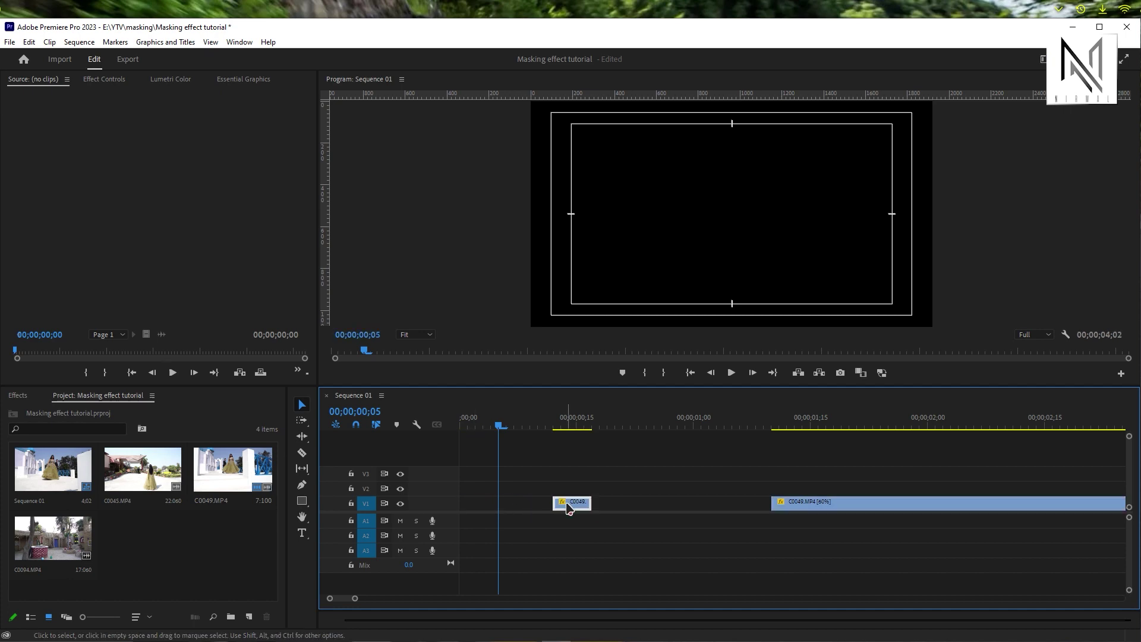
pyautogui.click(575, 421)
pyautogui.rightClick(567, 506)
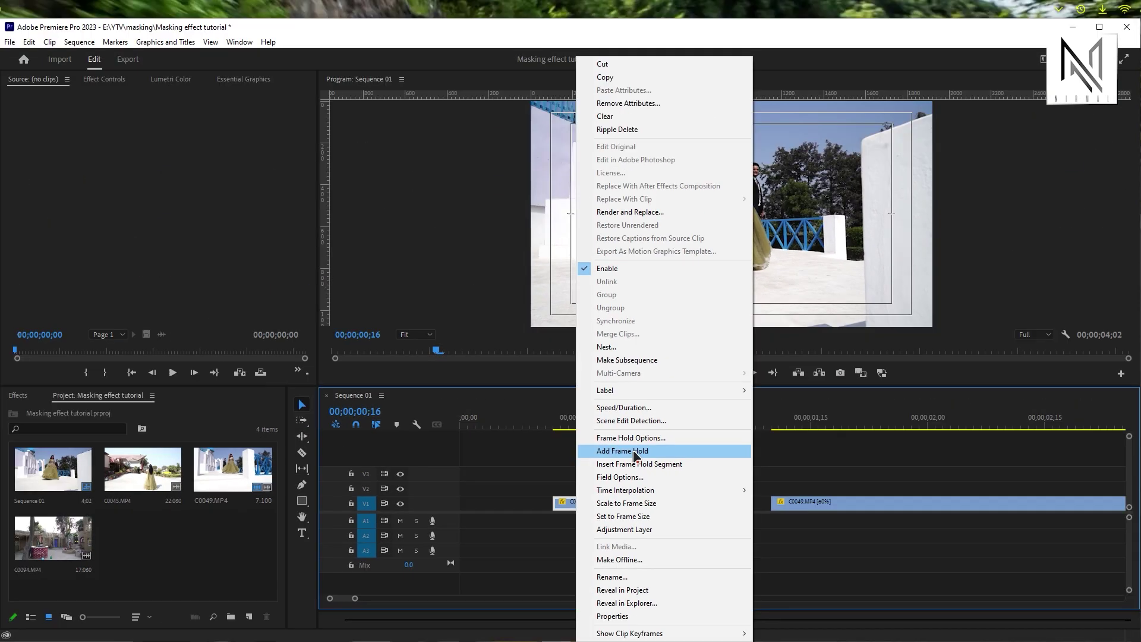
pyautogui.click(559, 335)
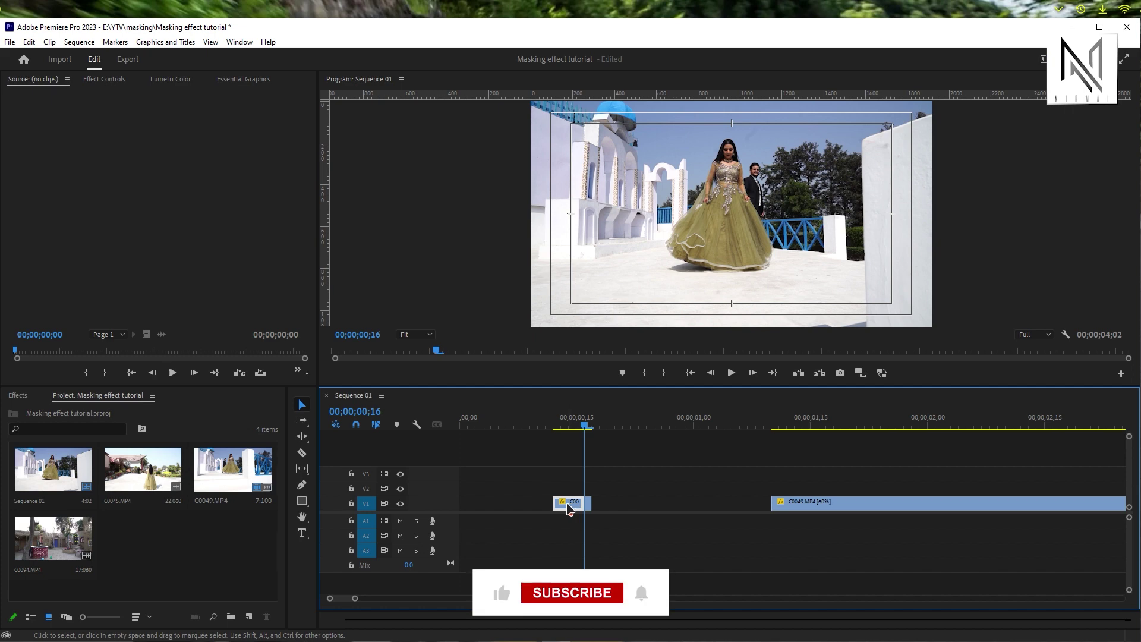
# Extend the frozen clip at both edges, duplicate it onto V2 and V3, and hide V1 and V2.
pyautogui.moveTo(554, 504); pyautogui.dragTo(483, 503)
pyautogui.moveTo(592, 504)
pyautogui.mouseDown()
pyautogui.moveTo(716, 504)
pyautogui.moveTo(658, 505)
pyautogui.mouseUp()
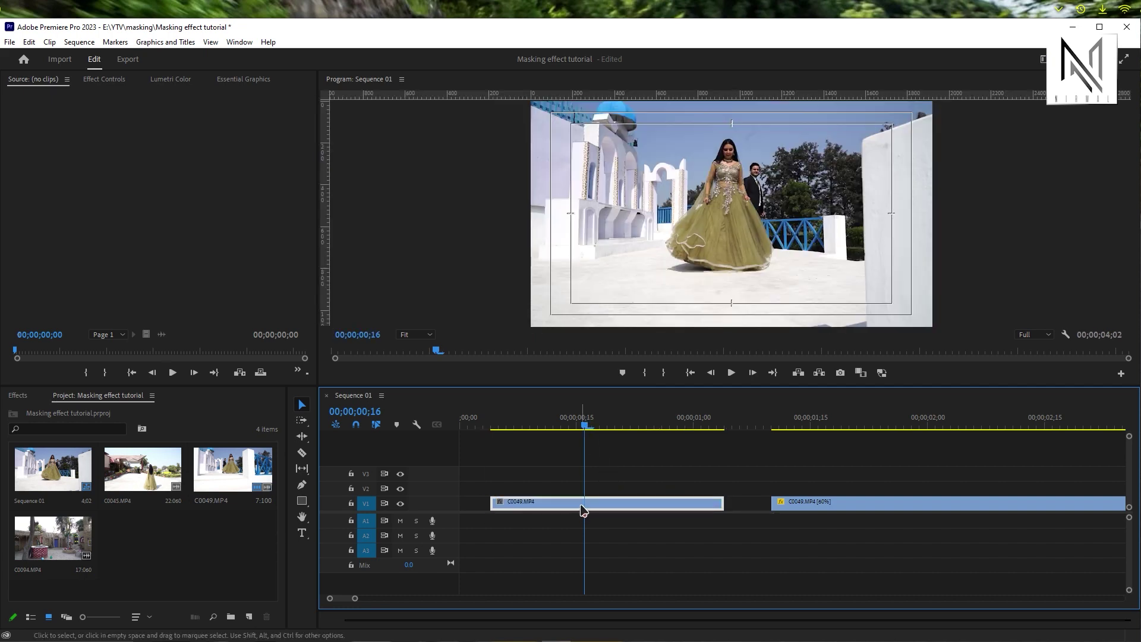
pyautogui.moveTo(583, 509)
pyautogui.mouseDown()
pyautogui.moveTo(608, 492)
pyautogui.moveTo(606, 475)
pyautogui.mouseUp()
pyautogui.click(597, 473)
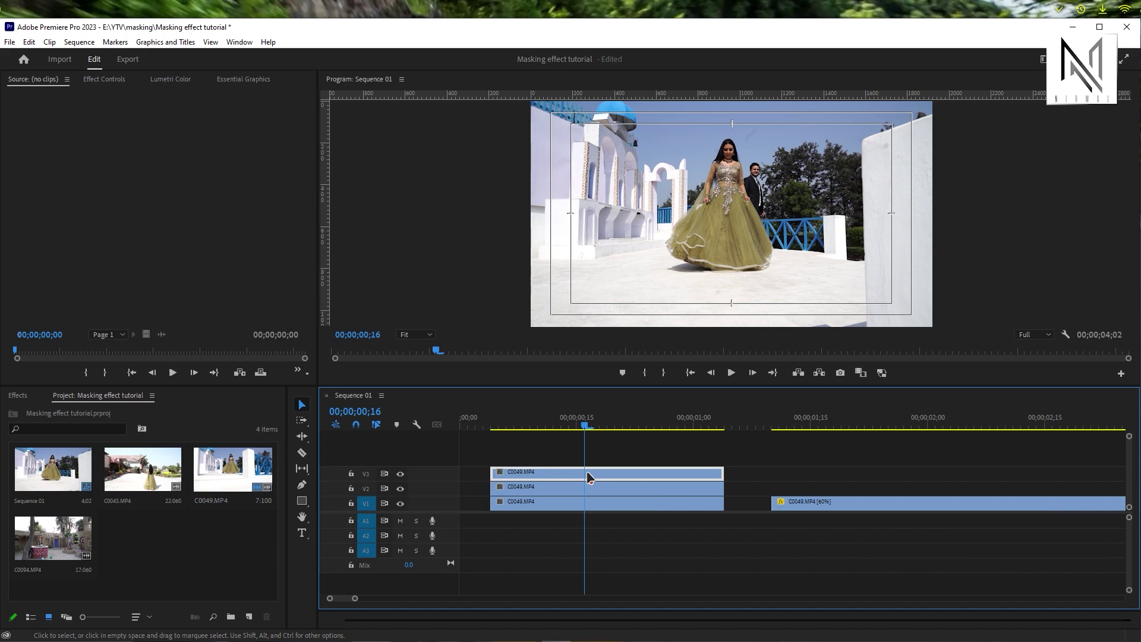
pyautogui.click(401, 488)
pyautogui.click(400, 503)
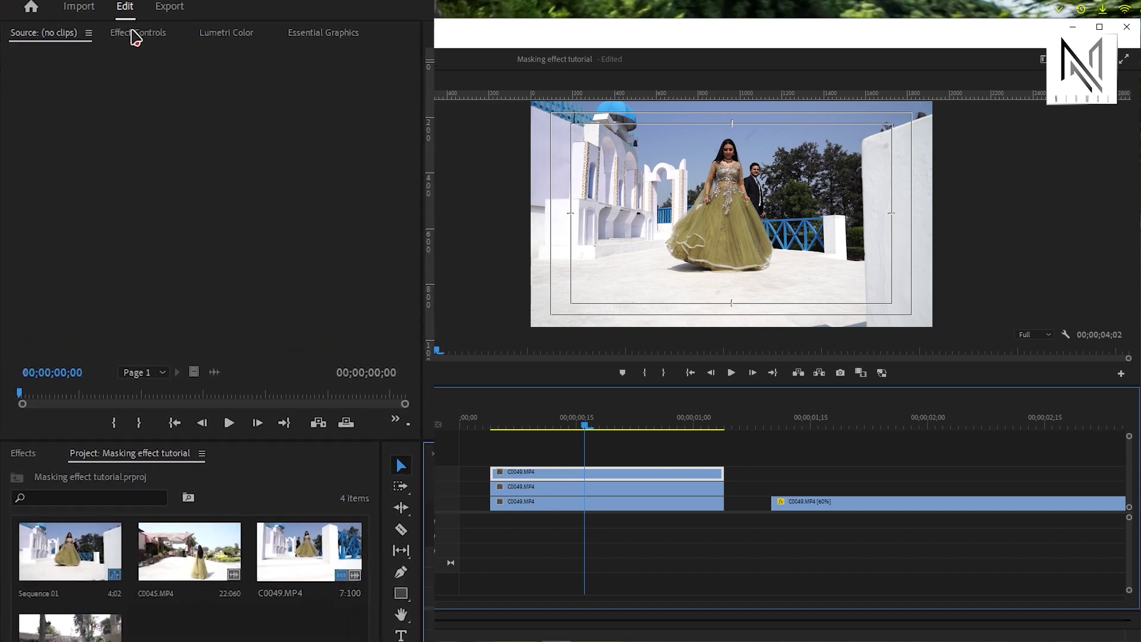
# Add a pen mask to the top copy's Opacity and zoom the monitor to 75%.
pyautogui.click(136, 35)
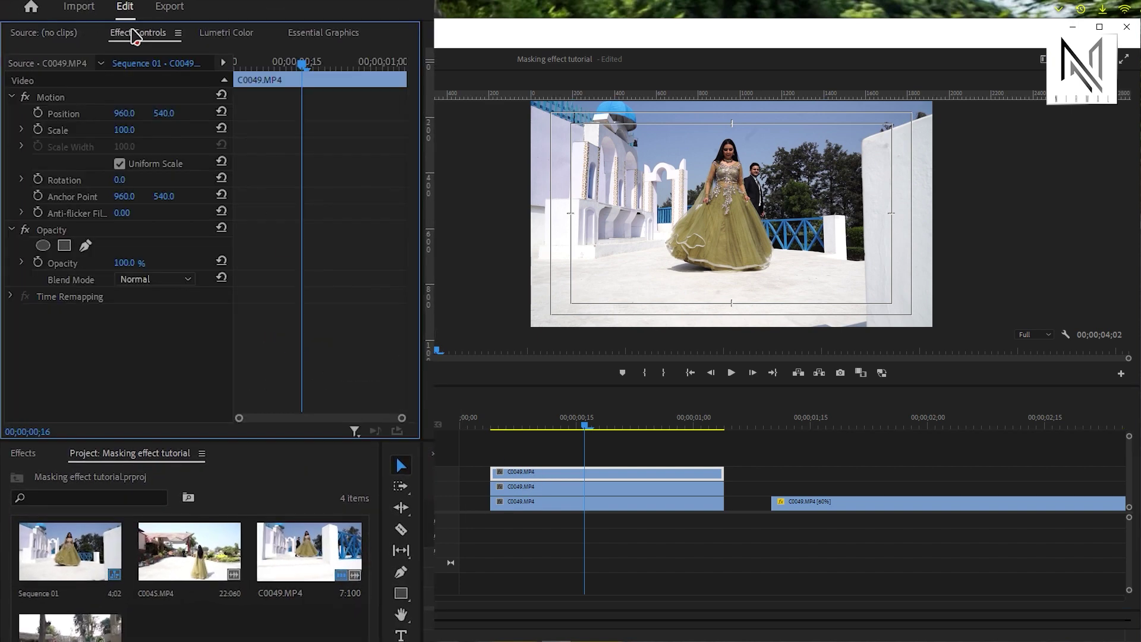
pyautogui.click(85, 246)
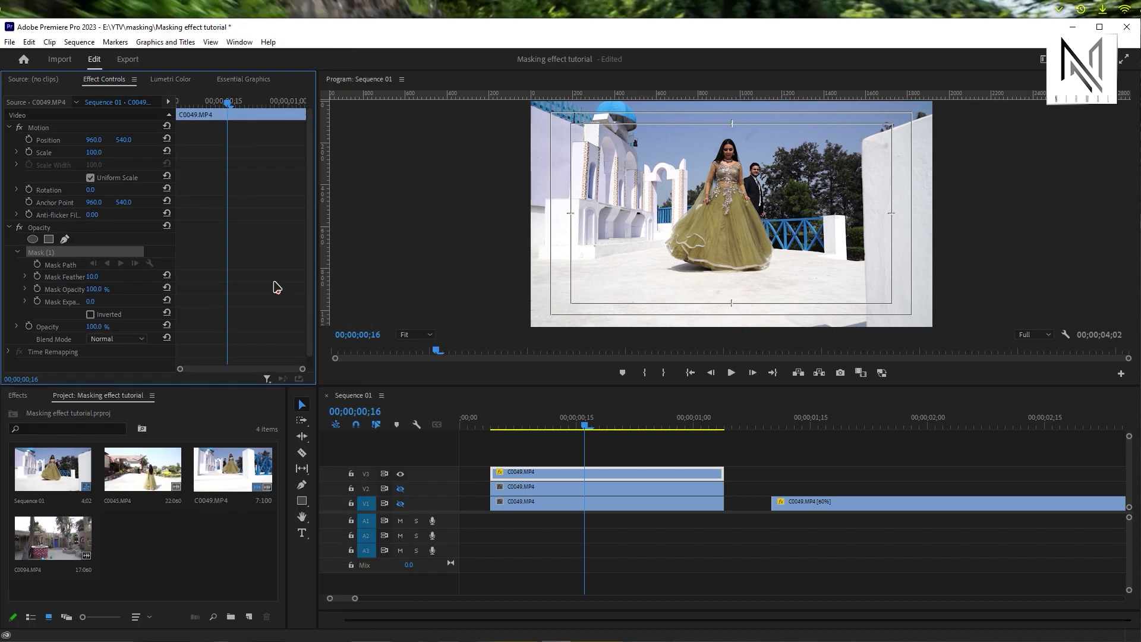
pyautogui.click(429, 334)
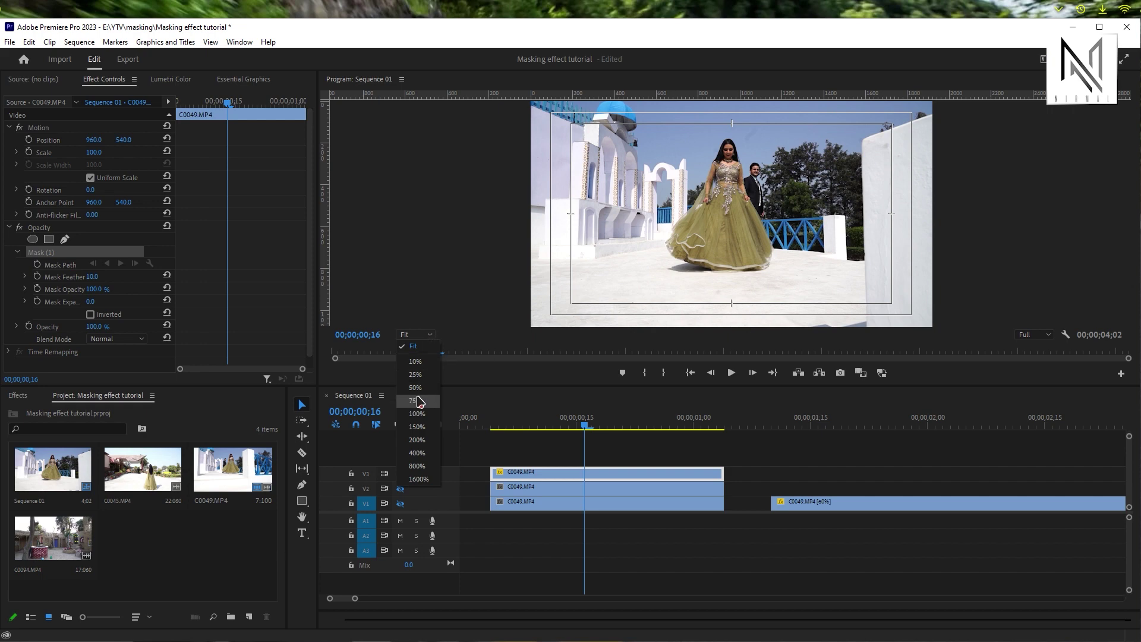
pyautogui.click(417, 400)
pyautogui.moveTo(1132, 230); pyautogui.dragTo(1130, 199)
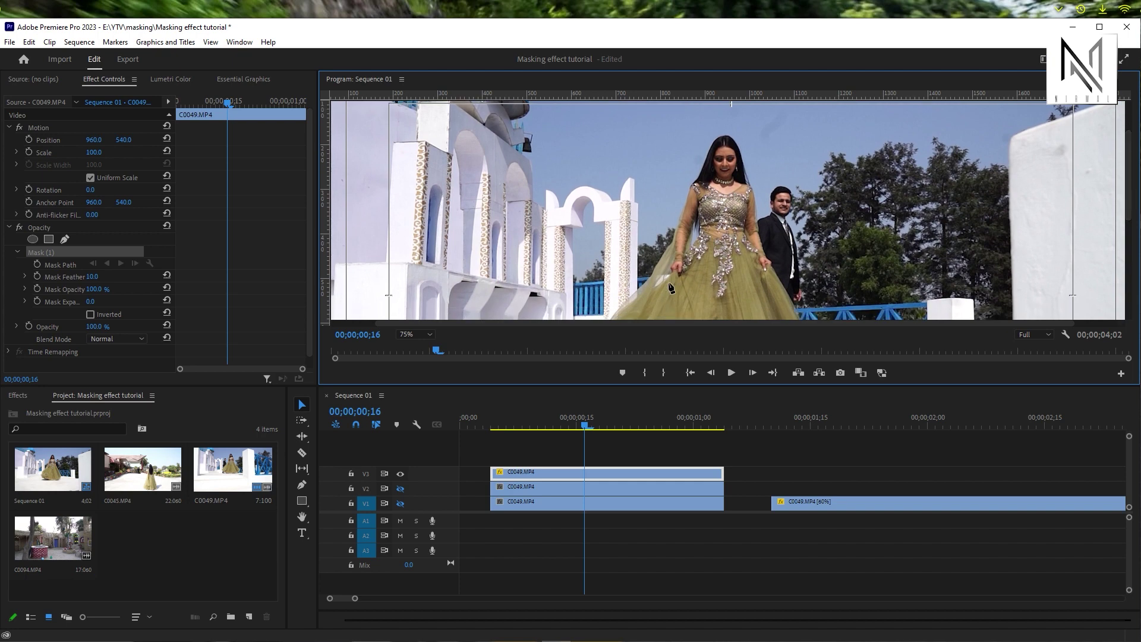
# Trace the mask around the woman's hair and dress, close it, and fit the preview.
pyautogui.moveTo(670, 248)
pyautogui.mouseDown()
pyautogui.moveTo(723, 139)
pyautogui.moveTo(744, 164)
pyautogui.moveTo(777, 268)
pyautogui.mouseUp()
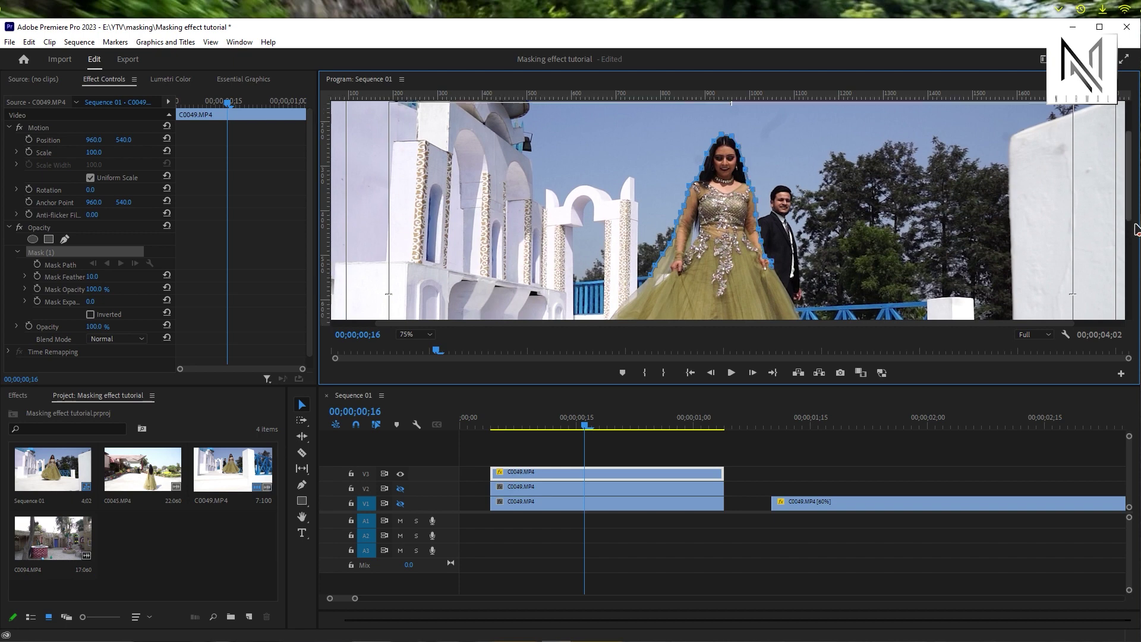
pyautogui.scroll(-3, 769, 261)
pyautogui.moveTo(772, 186)
pyautogui.mouseDown()
pyautogui.moveTo(814, 274)
pyautogui.moveTo(700, 302)
pyautogui.moveTo(622, 188)
pyautogui.mouseUp()
pyautogui.scroll(-1, 822, 250)
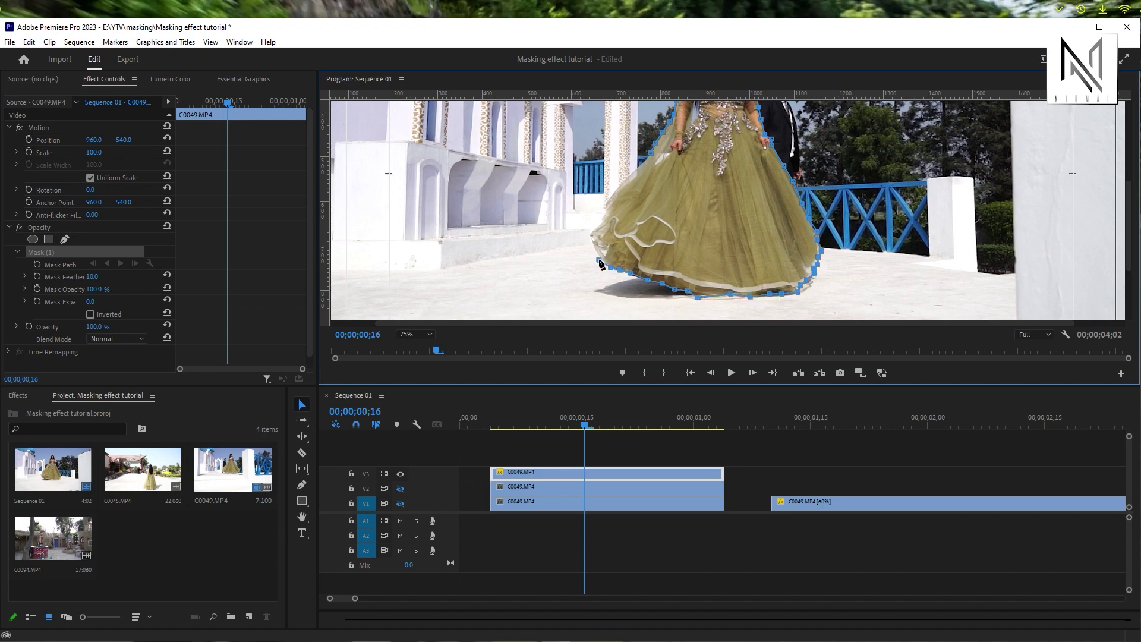
pyautogui.click(622, 187)
pyautogui.click(415, 334)
pyautogui.click(425, 346)
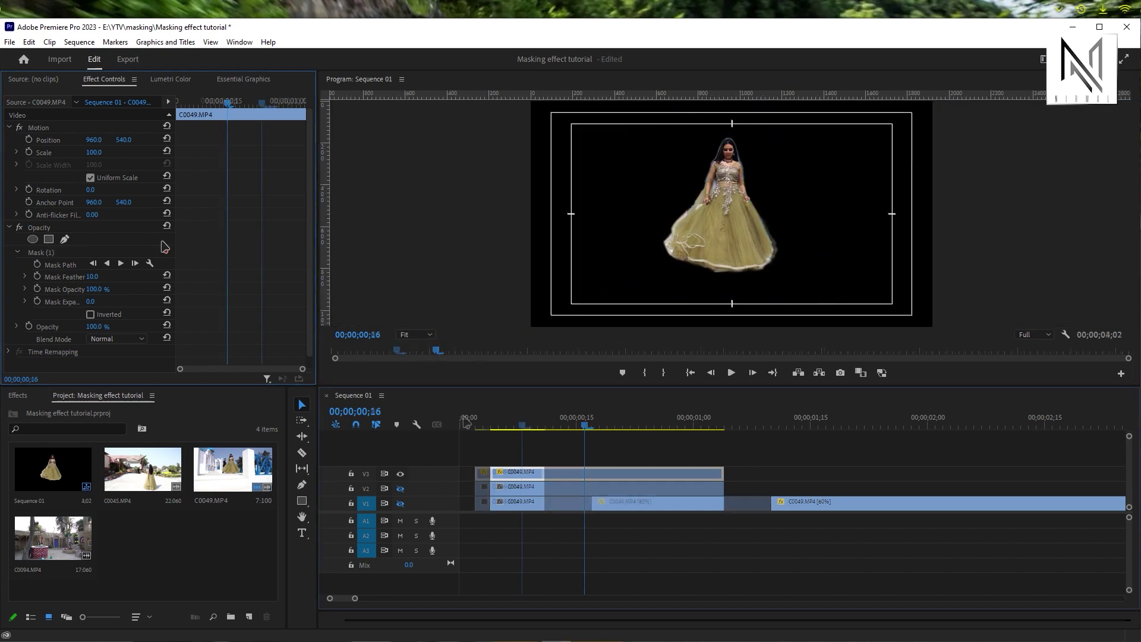
# Hide the masked V3 layer, show V2 again, and select the V2 frozen copy.
pyautogui.click(399, 473)
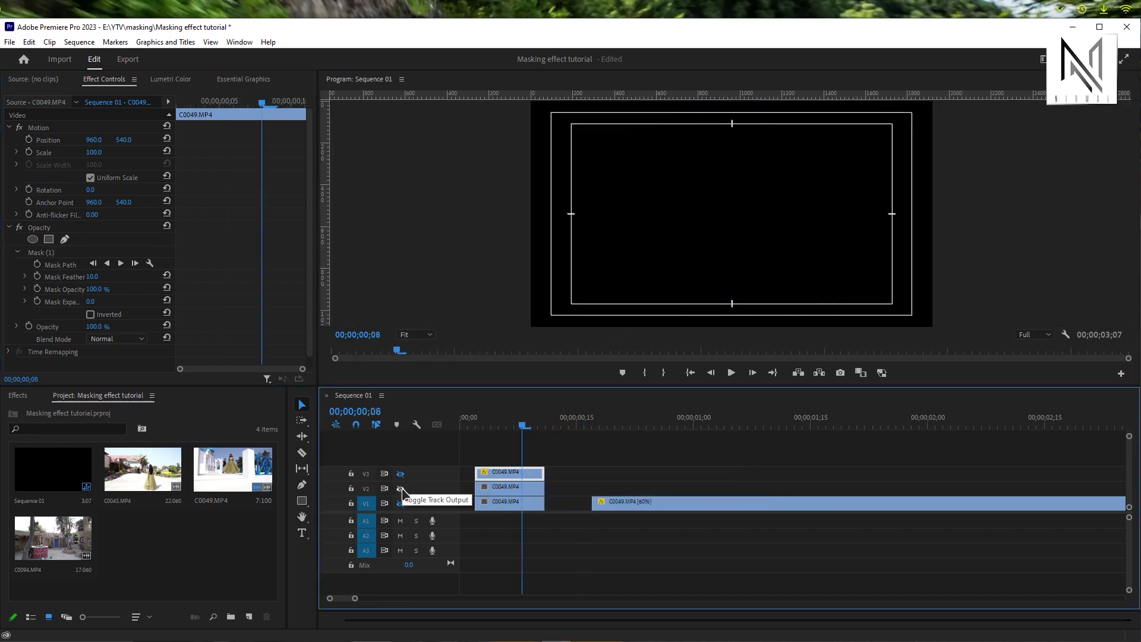
pyautogui.click(400, 489)
pyautogui.click(533, 487)
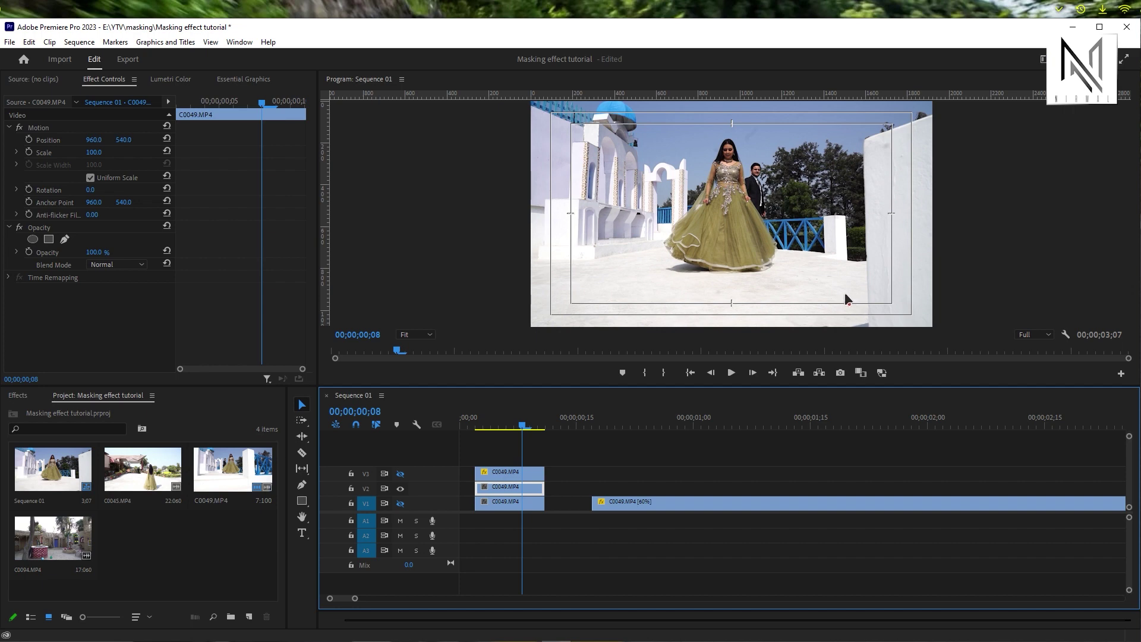
pyautogui.click(427, 335)
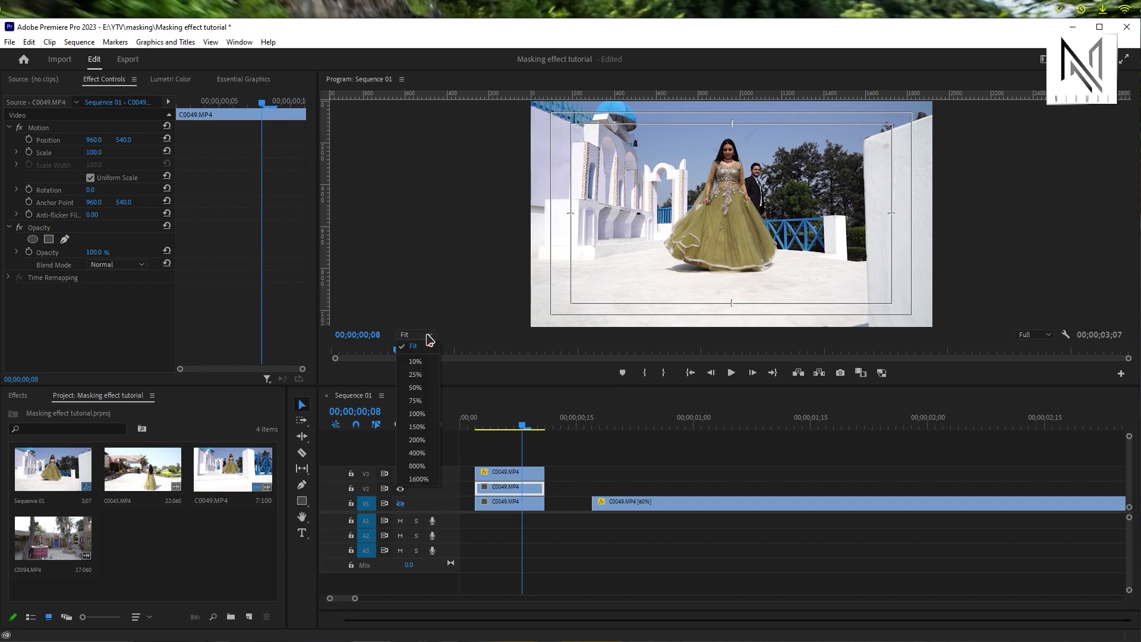
# Set the monitor to 50% and start a pen mask on V2 tracing the dome and arches.
pyautogui.click(416, 388)
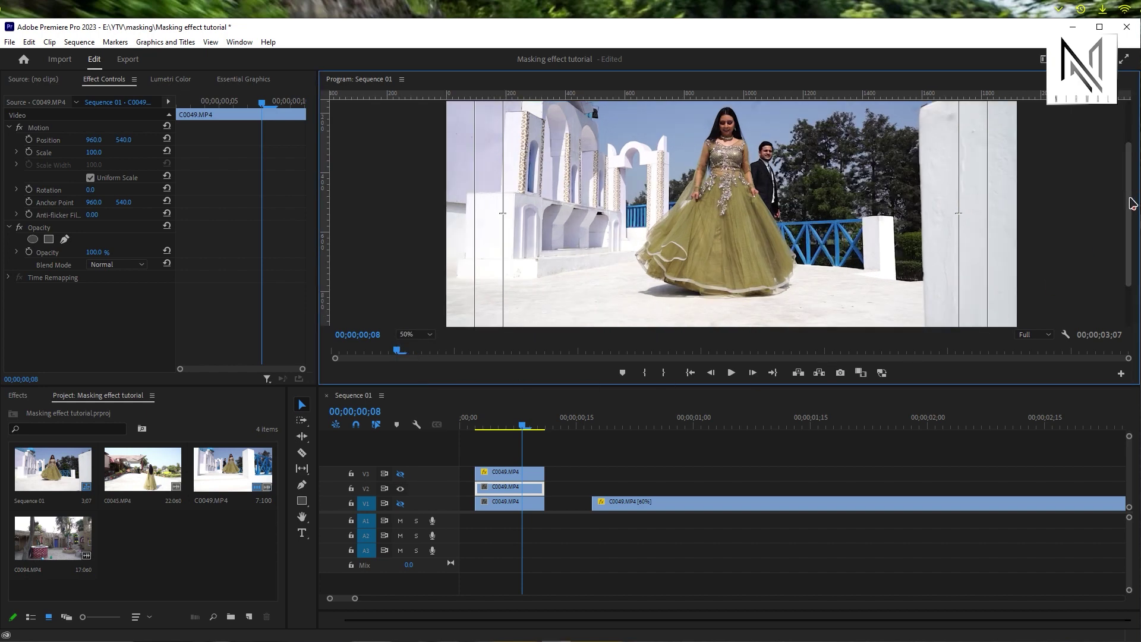
pyautogui.moveTo(1129, 202); pyautogui.dragTo(1131, 172)
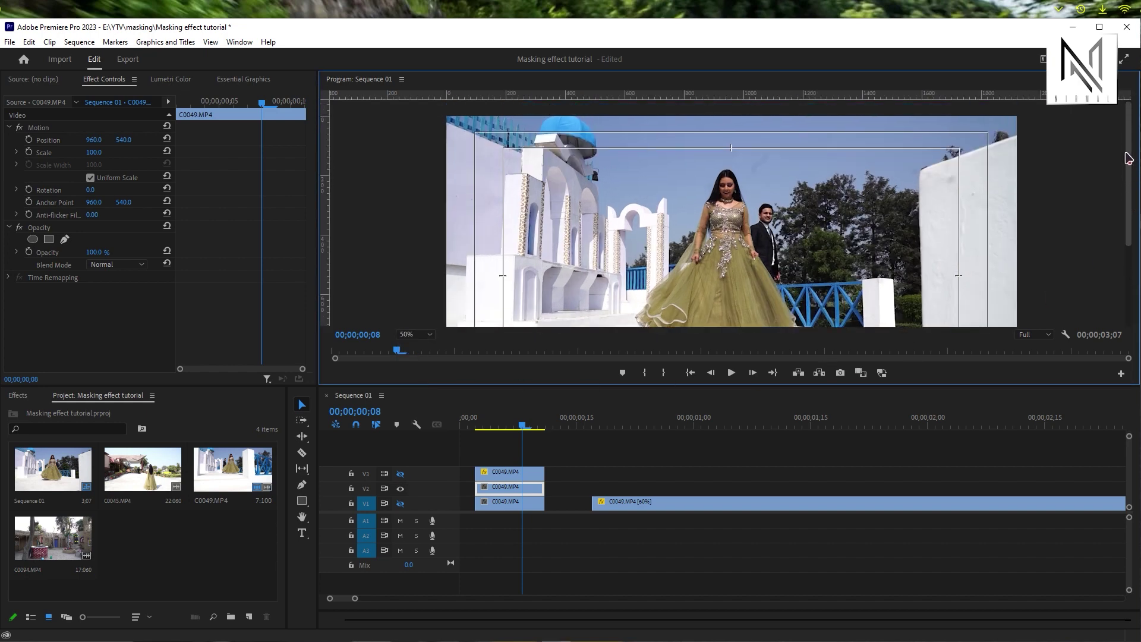
pyautogui.click(65, 238)
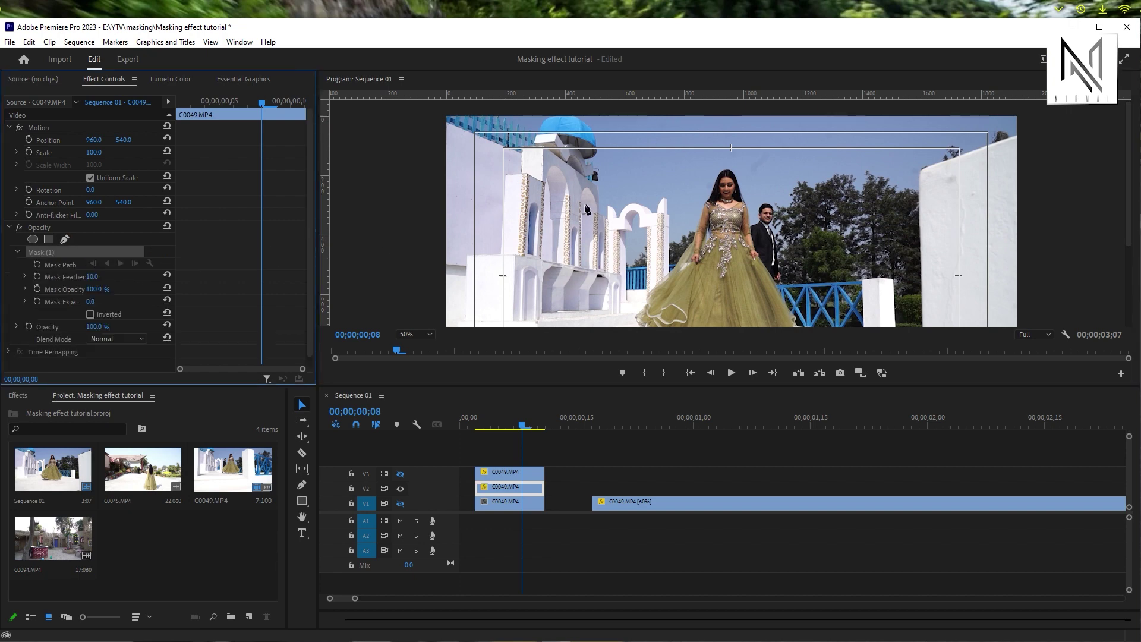
pyautogui.click(573, 111)
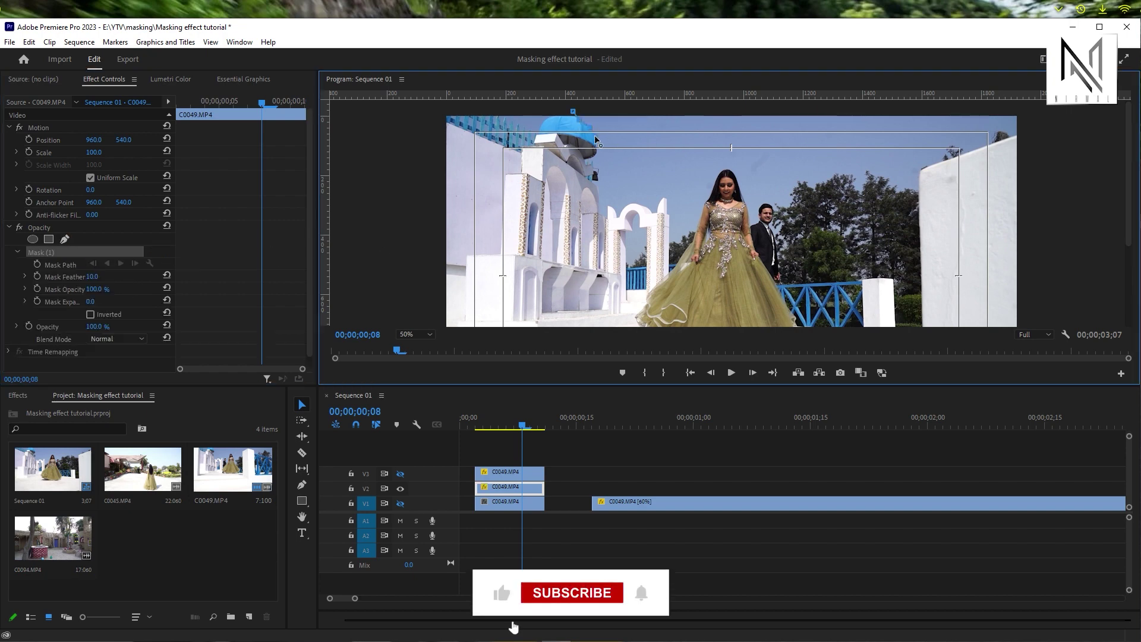
pyautogui.click(594, 175)
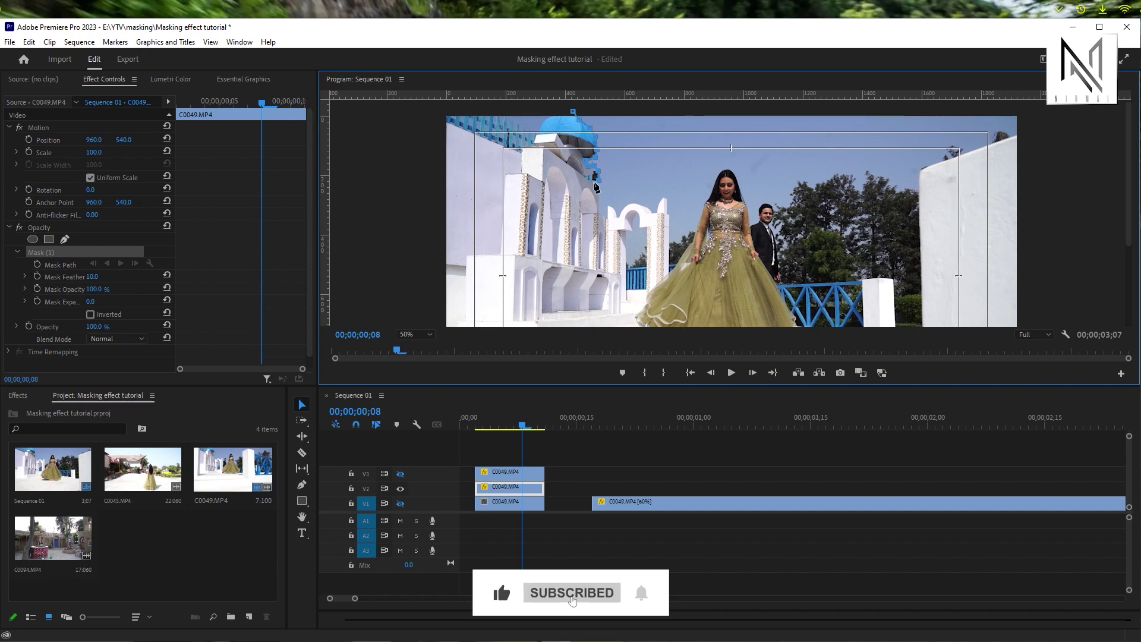
pyautogui.click(599, 213)
pyautogui.click(608, 206)
pyautogui.click(619, 213)
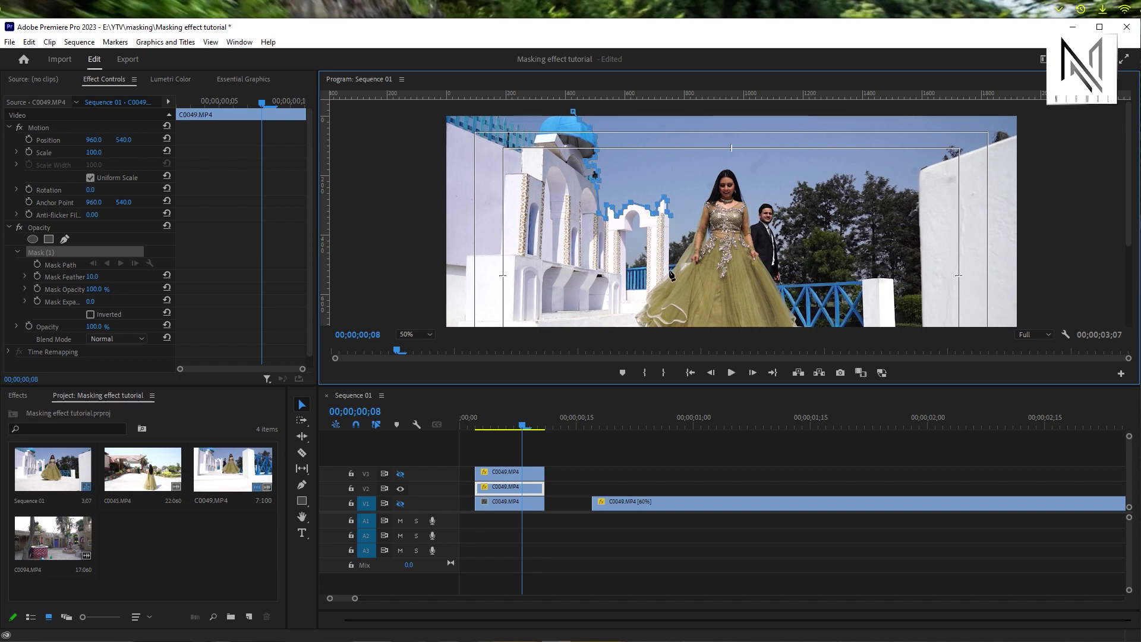
pyautogui.scroll(-4, 670, 274)
pyautogui.click(648, 223)
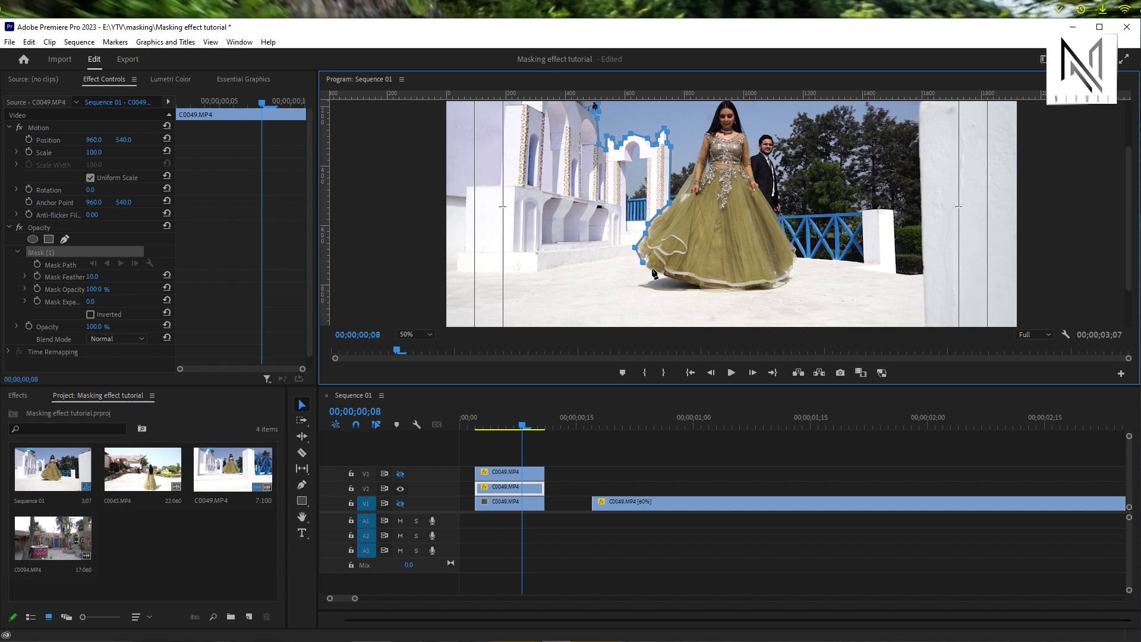
# Continue the mask along the dress hem, railing, pillar and right wall to the top-right corner.
pyautogui.click(742, 291)
pyautogui.click(782, 288)
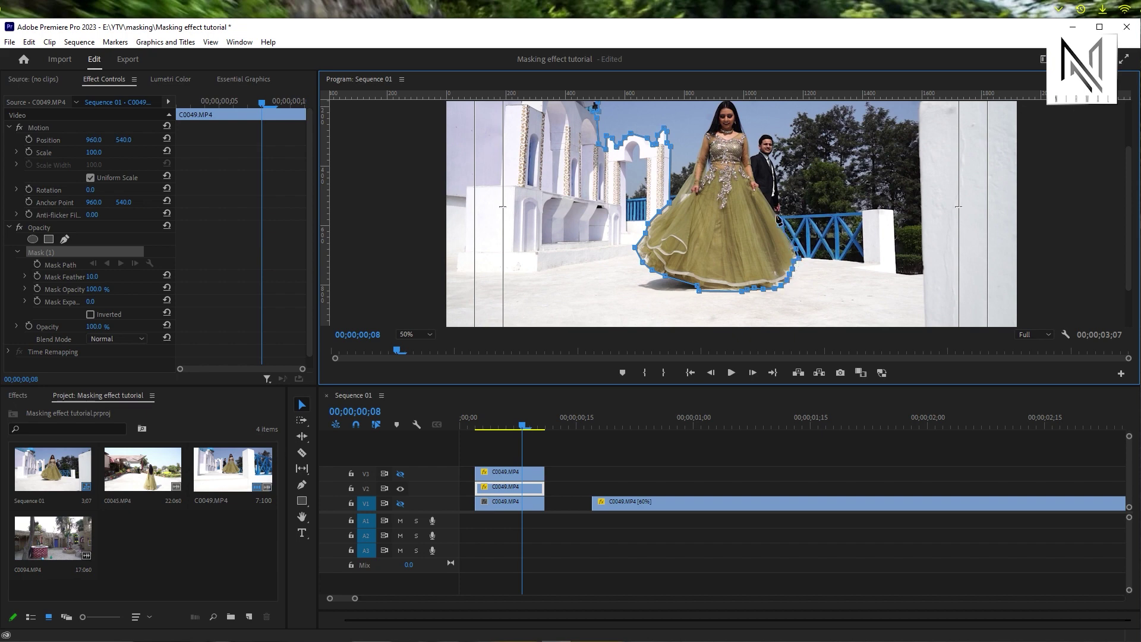
pyautogui.click(862, 213)
pyautogui.click(897, 272)
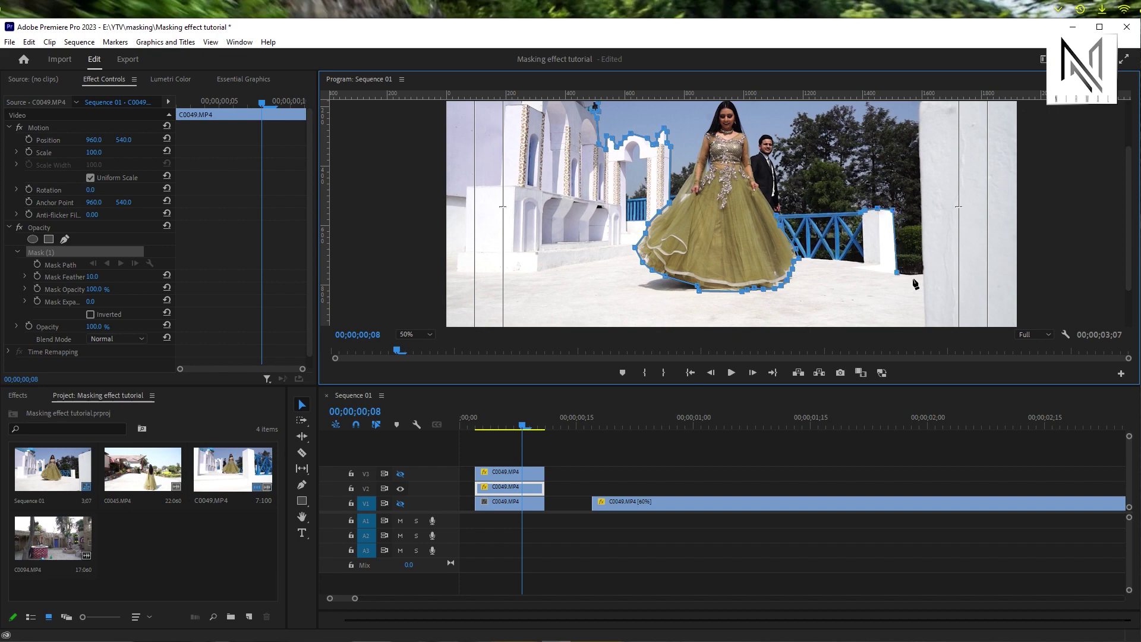
pyautogui.scroll(1, 931, 278)
pyautogui.click(920, 191)
pyautogui.click(920, 153)
pyautogui.click(932, 114)
pyautogui.click(957, 104)
pyautogui.scroll(1, 962, 109)
pyautogui.click(1026, 110)
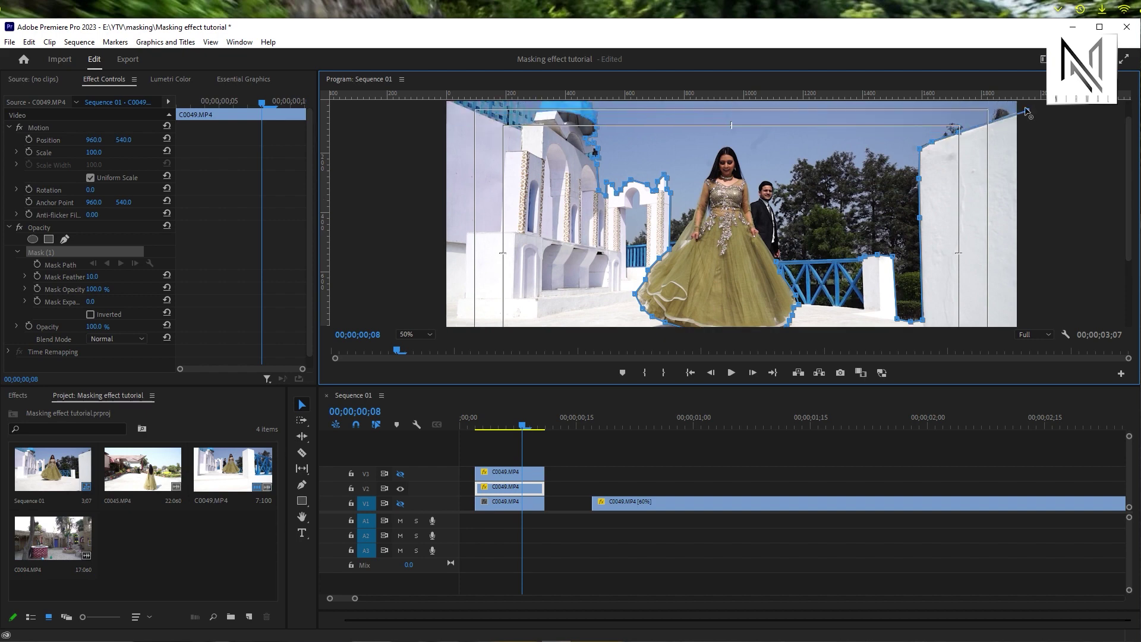
# Run the outline along the frame's bottom and left side, closing the mask at the dome.
pyautogui.scroll(-3, 1029, 131)
pyautogui.click(1050, 319)
pyautogui.click(842, 322)
pyautogui.click(432, 319)
pyautogui.click(417, 213)
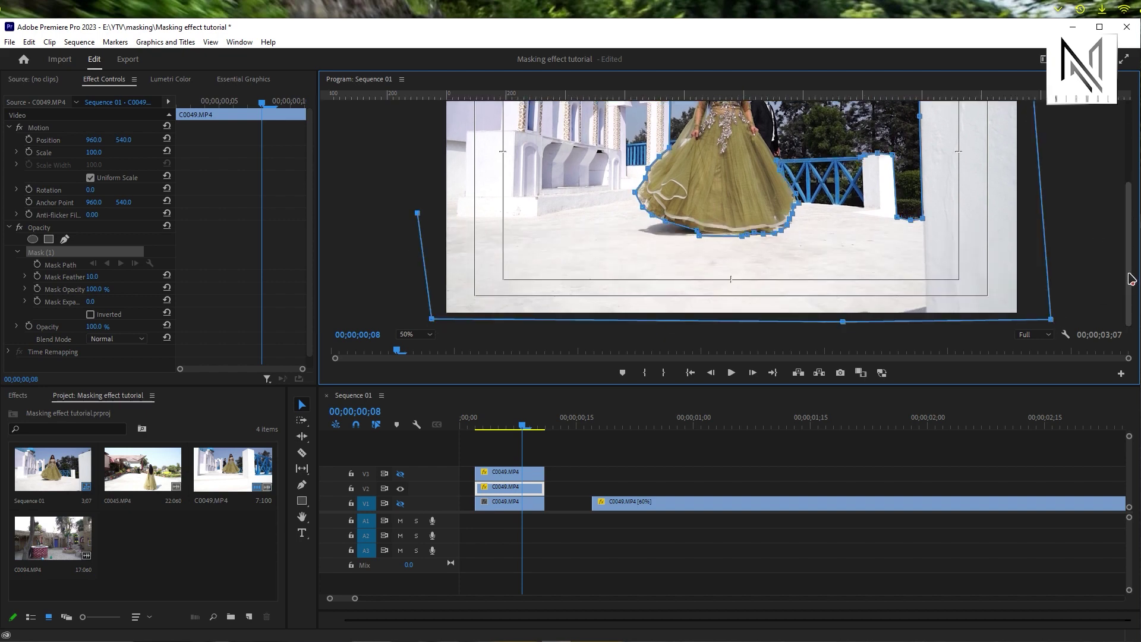
pyautogui.scroll(3, 770, 145)
pyautogui.click(571, 112)
pyautogui.scroll(-2, 571, 112)
# Hide V2, show V1, and select the bottom frozen clip.
pyautogui.click(400, 488)
pyautogui.click(400, 504)
pyautogui.click(520, 505)
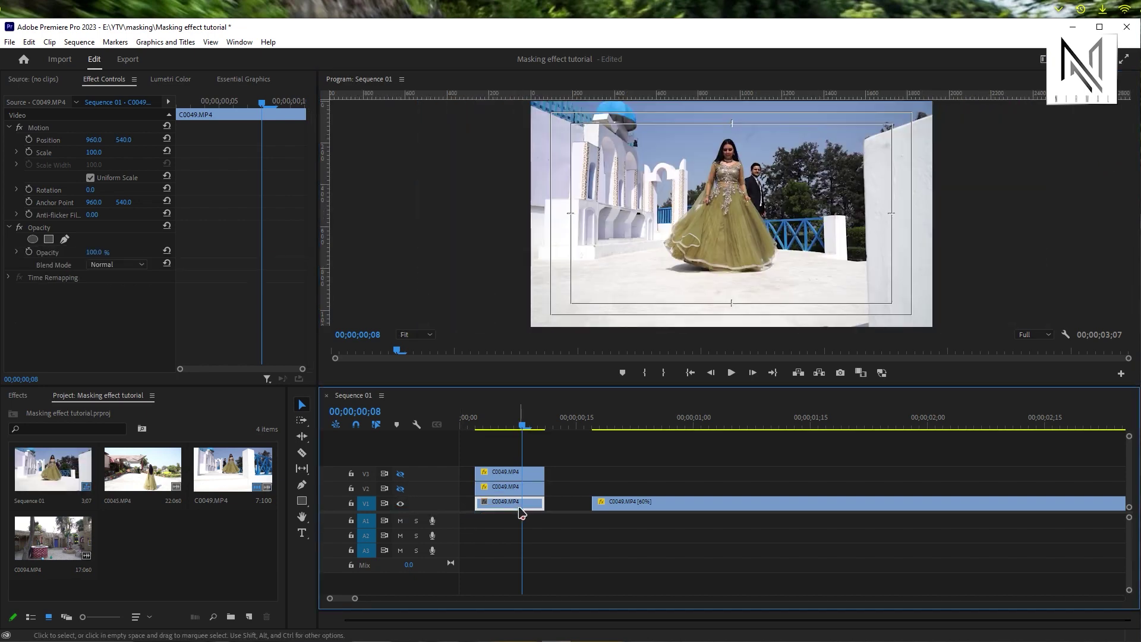
# Start a pen mask on V1 at 50% zoom, tracing from the dome down the building to the arch.
pyautogui.click(65, 240)
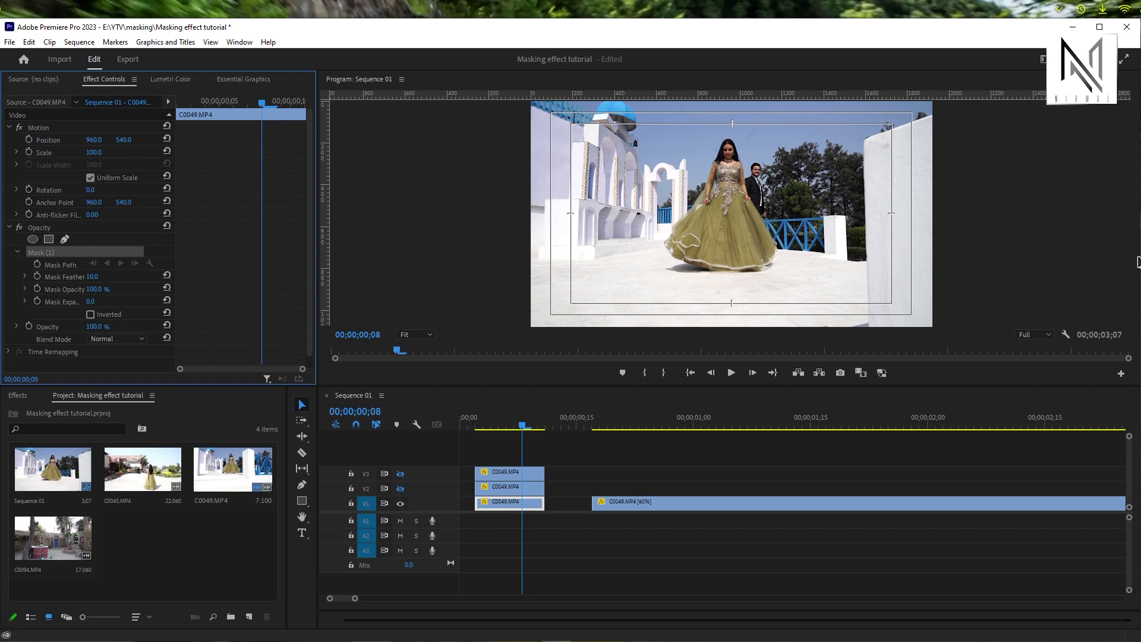
pyautogui.click(415, 335)
pyautogui.click(416, 376)
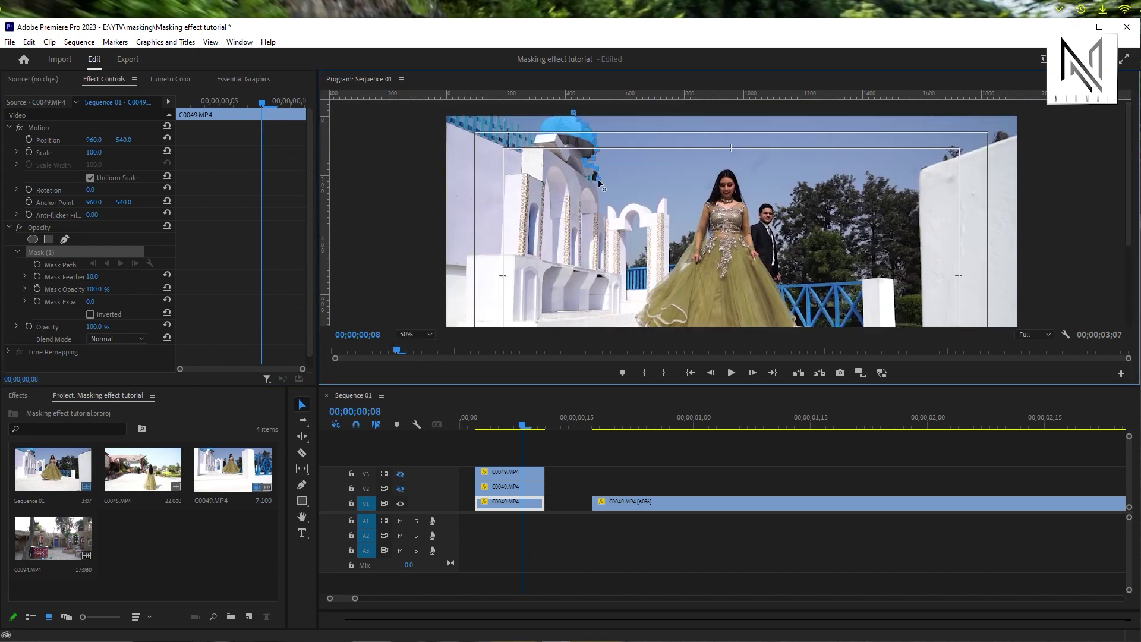
pyautogui.click(599, 212)
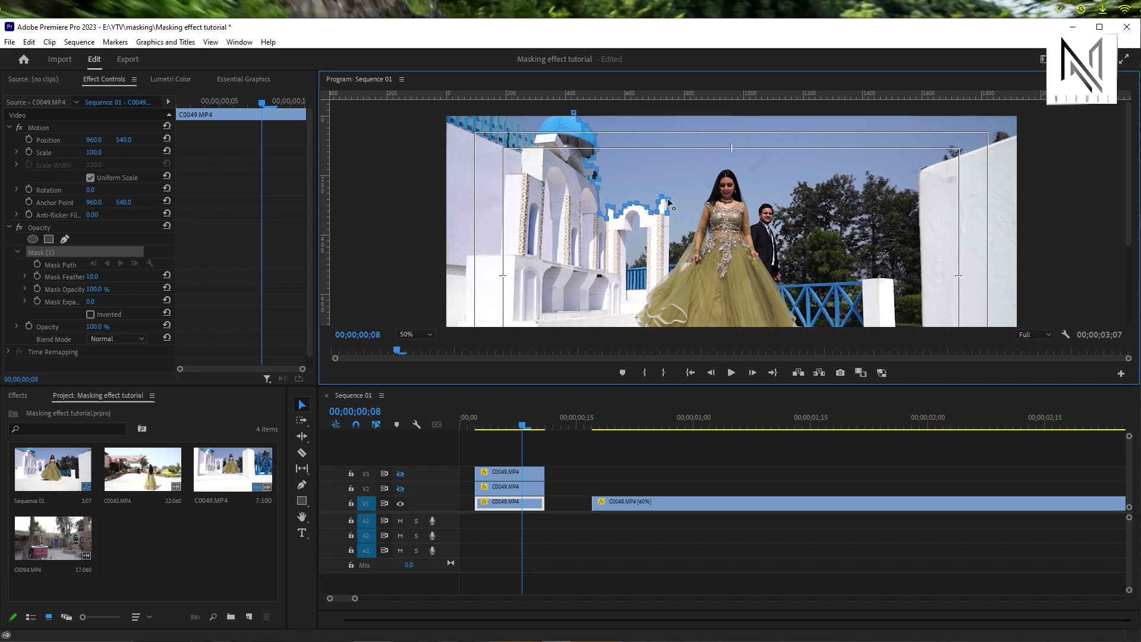
pyautogui.click(670, 270)
pyautogui.click(691, 244)
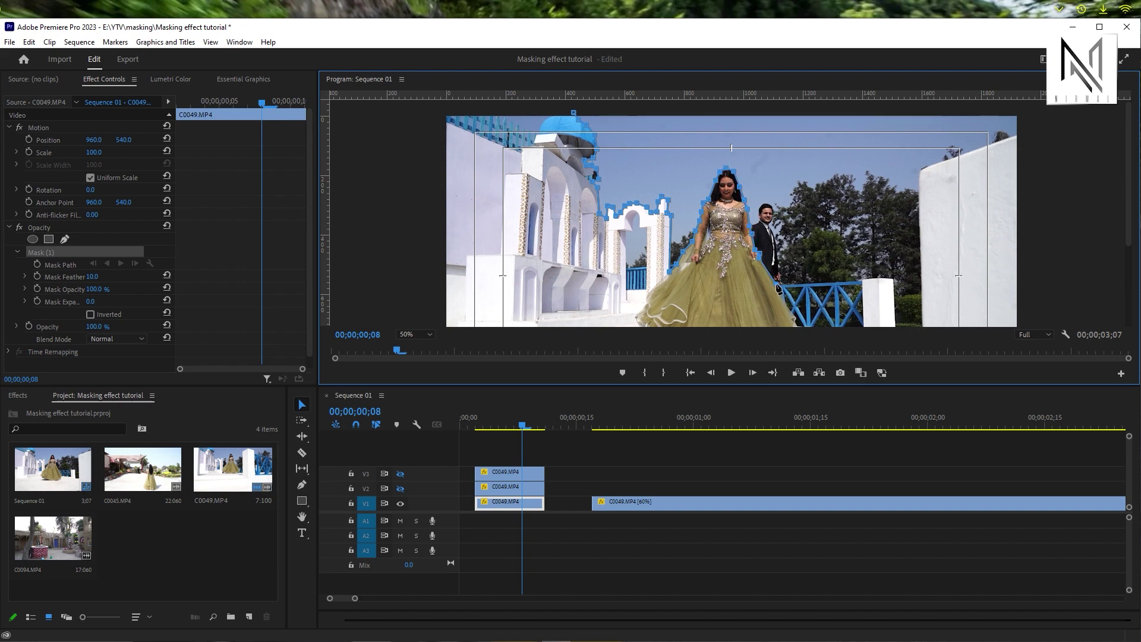
# Trace around the railing post and along the right wall's top to close the mask.
pyautogui.click(876, 280)
pyautogui.click(893, 282)
pyautogui.scroll(-2, 894, 282)
pyautogui.scroll(1, 894, 283)
pyautogui.click(896, 278)
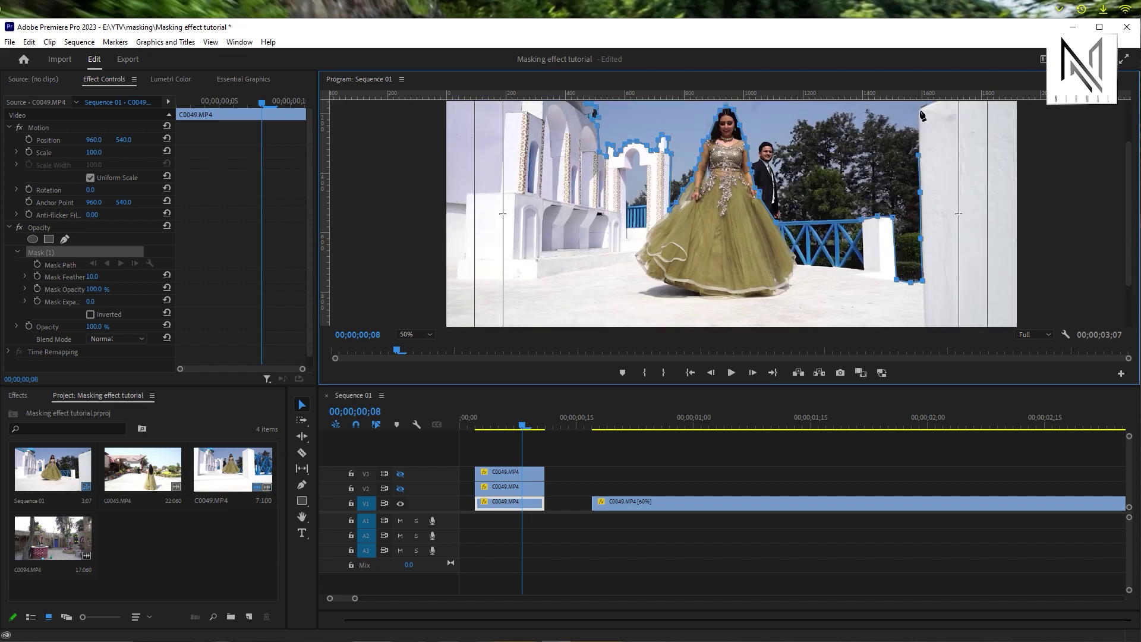
pyautogui.scroll(2, 1119, 130)
pyautogui.click(961, 152)
pyautogui.click(989, 146)
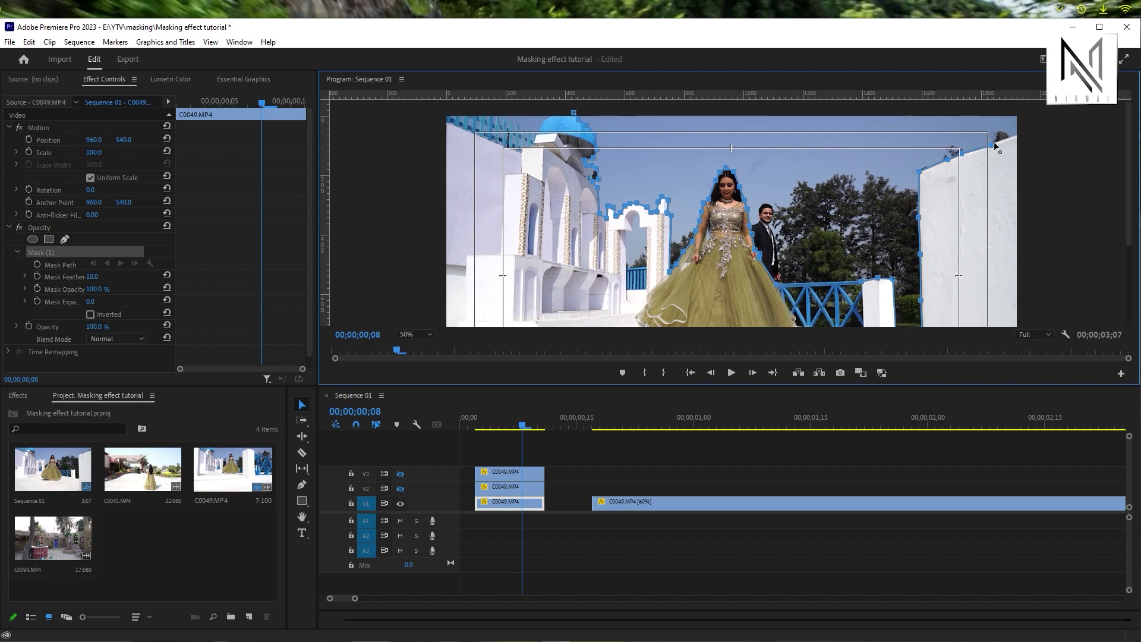
pyautogui.click(1032, 114)
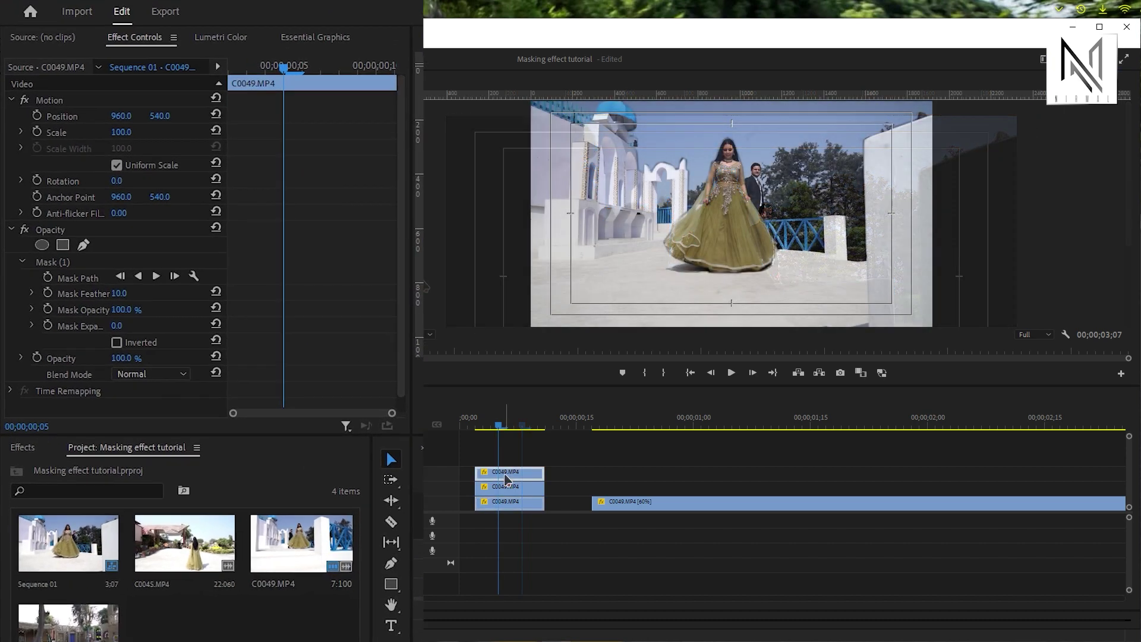
# Drop Mask Feather to 0 on the V3, V2 and V1 layers, then shift the 60% clip right.
pyautogui.moveTo(123, 296); pyautogui.dragTo(107, 296)
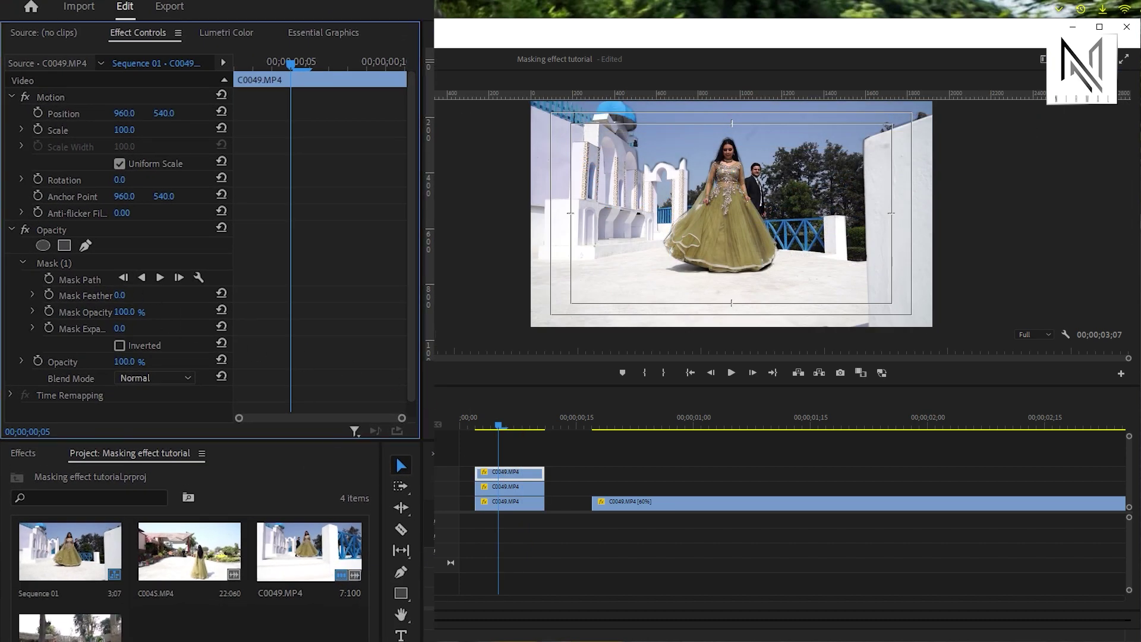
pyautogui.click(487, 488)
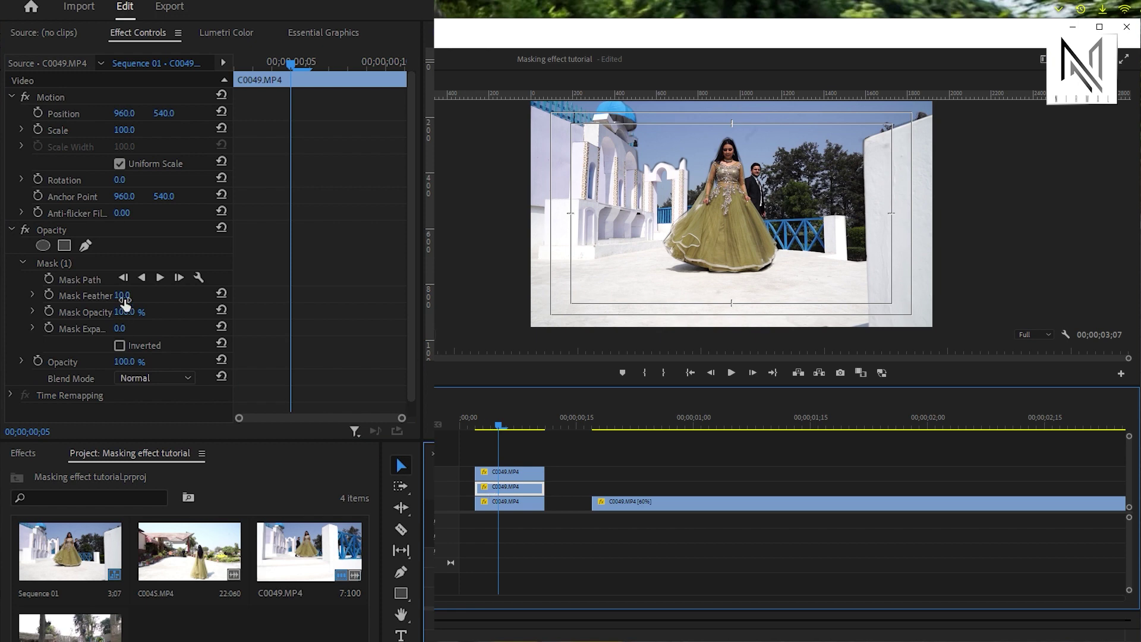
pyautogui.moveTo(125, 296); pyautogui.dragTo(107, 296)
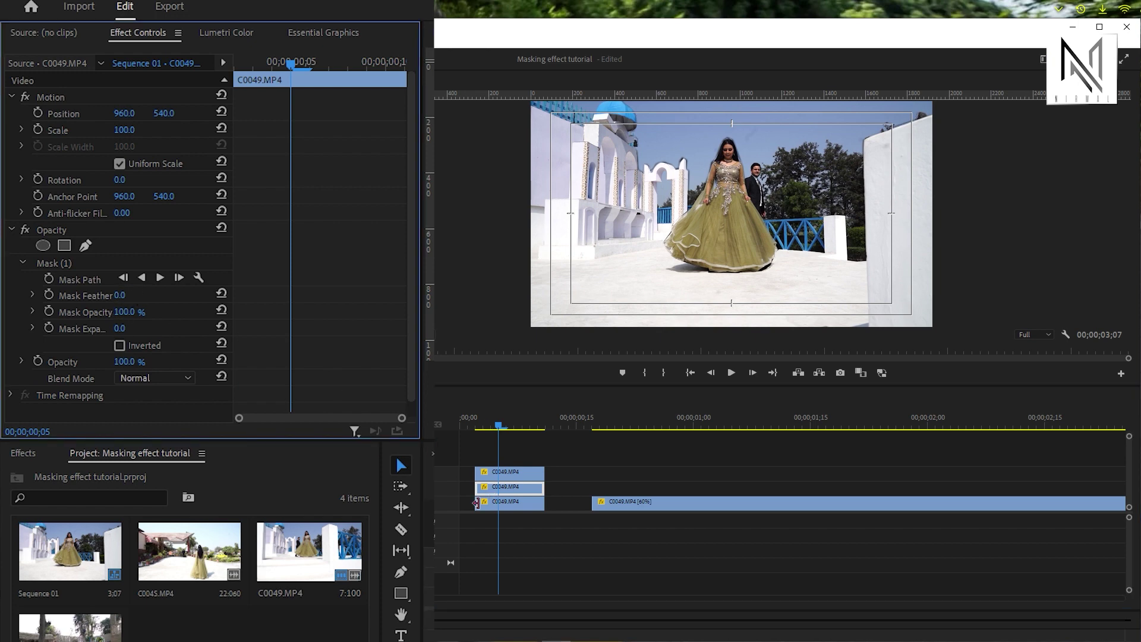
pyautogui.click(511, 504)
pyautogui.moveTo(122, 295); pyautogui.dragTo(113, 295)
pyautogui.moveTo(606, 503); pyautogui.dragTo(752, 510)
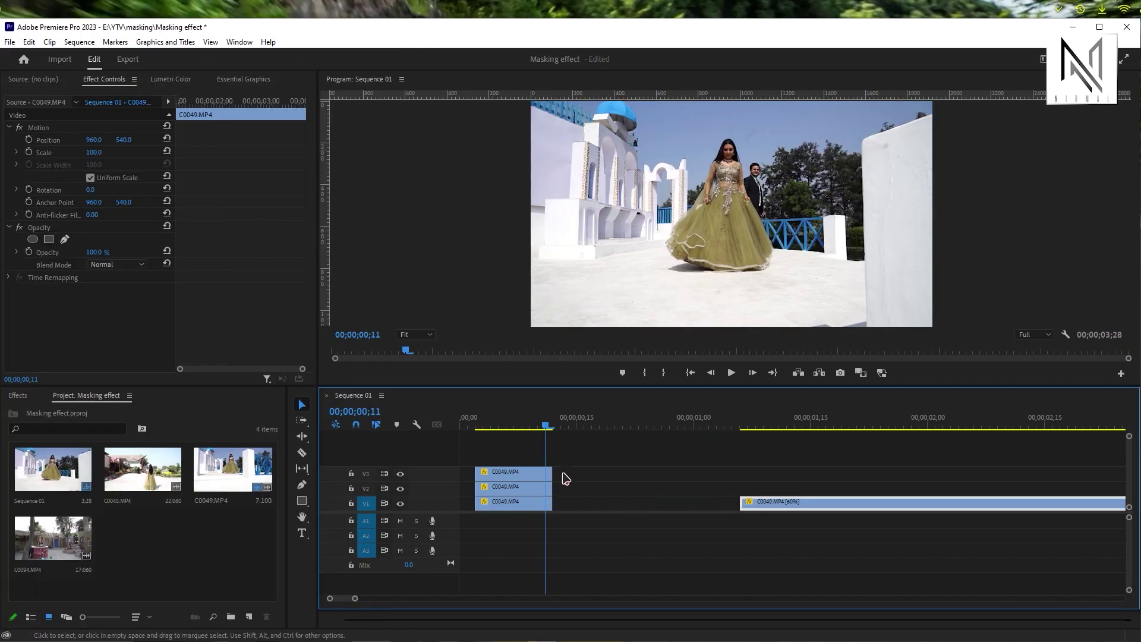
# Lengthen the three stacked frozen clips together to 00;00;01;02.
pyautogui.moveTo(565, 455)
pyautogui.mouseDown()
pyautogui.moveTo(531, 523)
pyautogui.moveTo(724, 494)
pyautogui.mouseUp()
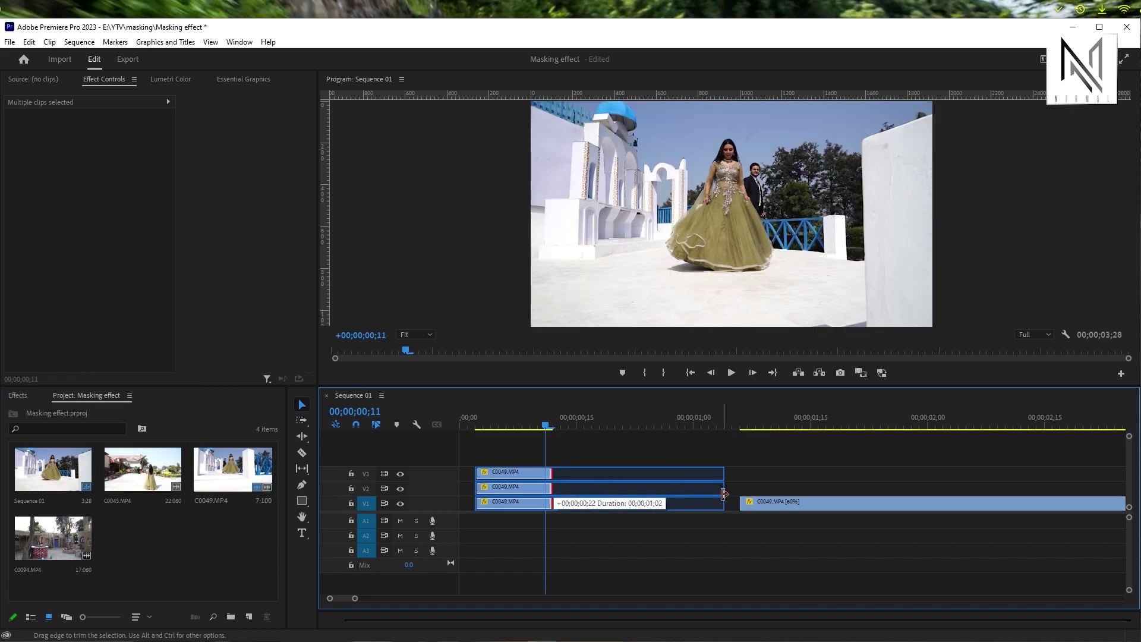
pyautogui.moveTo(724, 493); pyautogui.dragTo(720, 494)
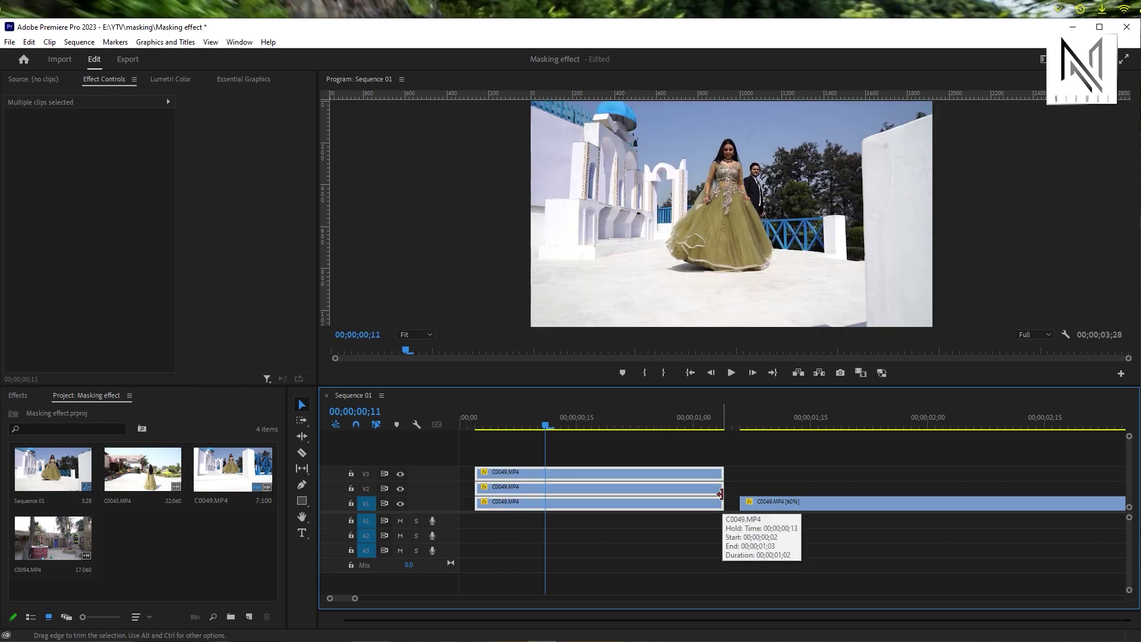
pyautogui.press('Up')
# Hide V2 and V1, then set a Position keyframe at the start of the V3 woman clip.
pyautogui.click(401, 489)
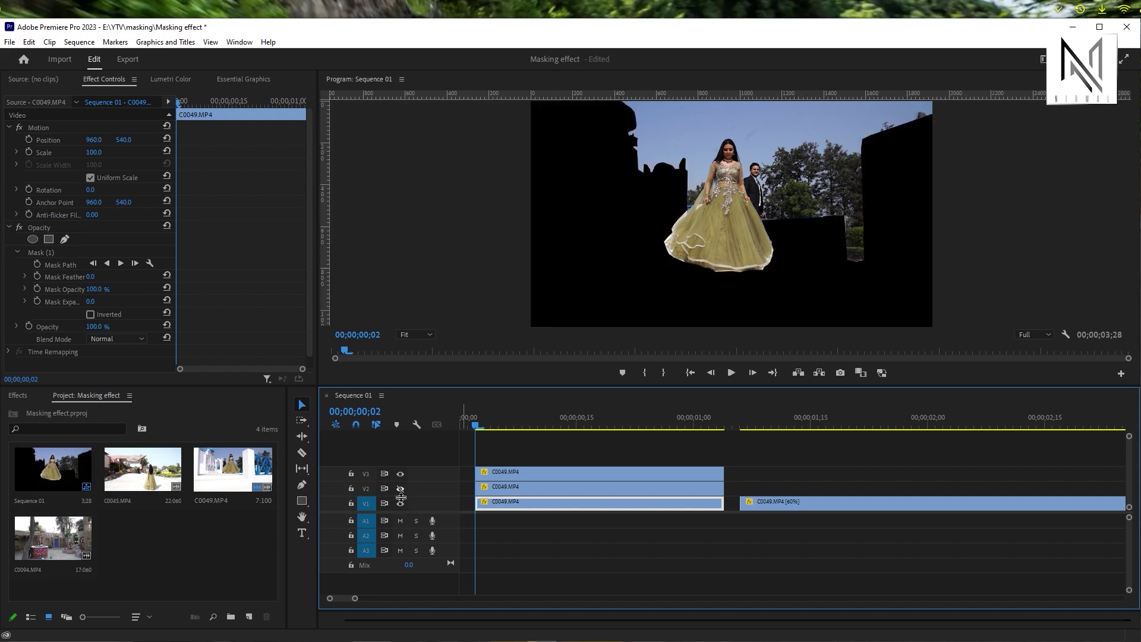
pyautogui.click(401, 503)
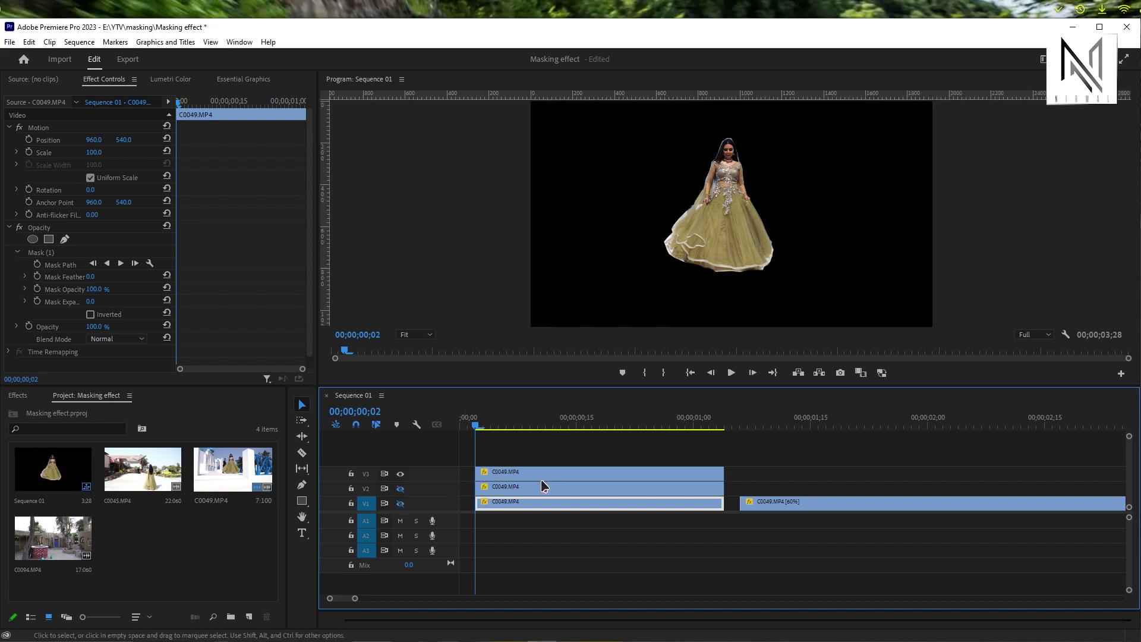
pyautogui.click(514, 475)
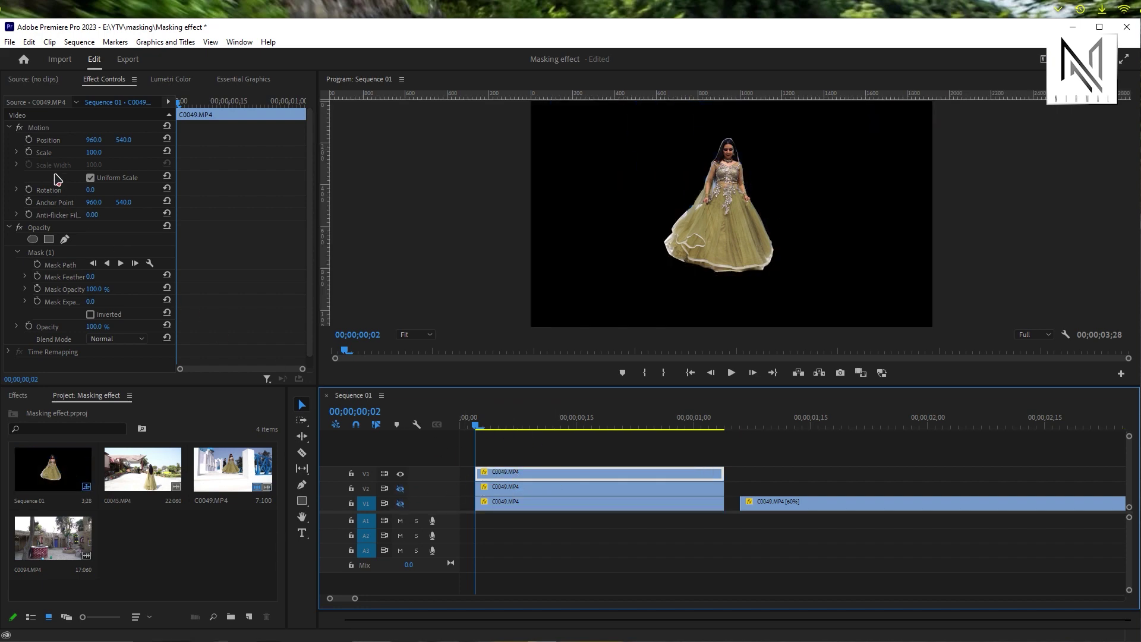
pyautogui.click(29, 139)
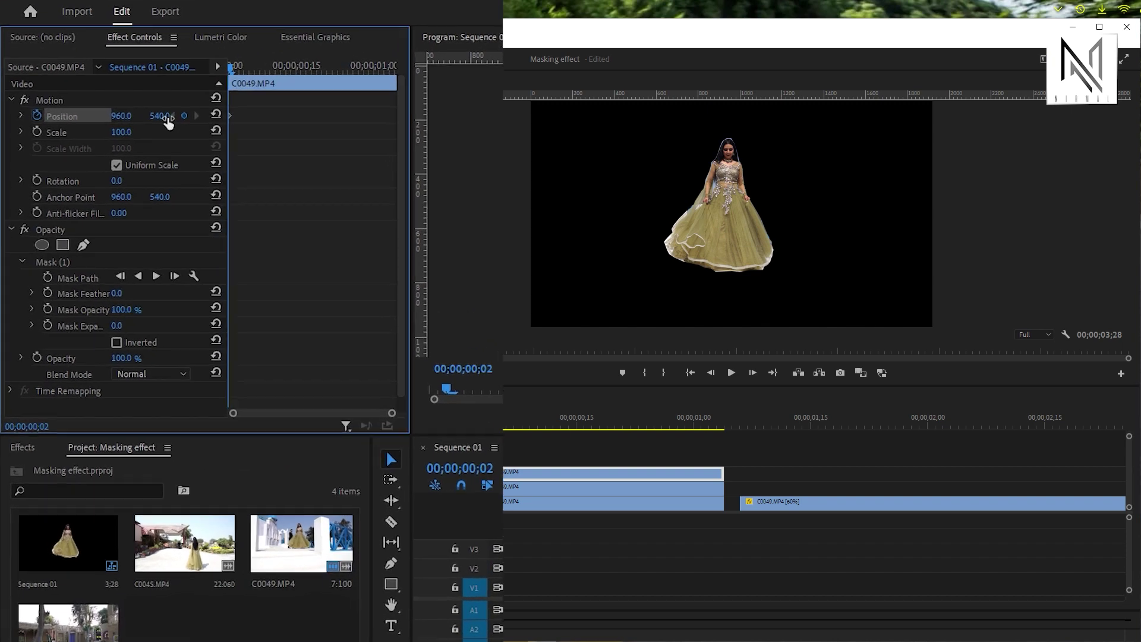
# Animate the woman's Position Y from −304 to 540 by frame 12, and start V2 there.
pyautogui.moveTo(176, 113); pyautogui.dragTo(173, 112)
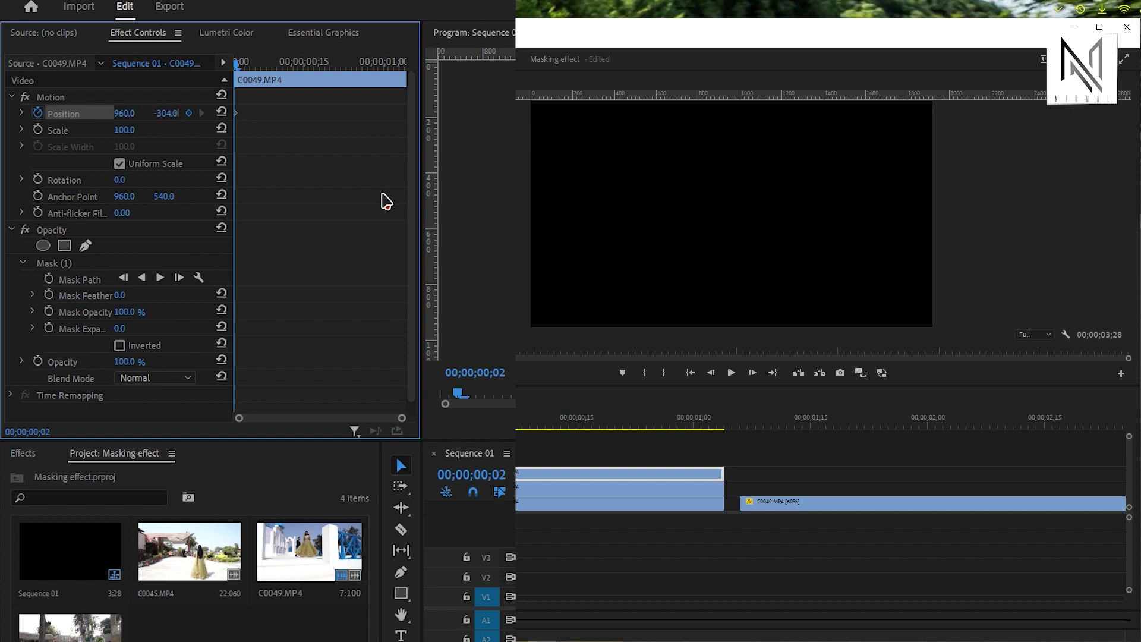
pyautogui.hotkey('shift', 'Right')
pyautogui.hotkey('shift', 'Right')
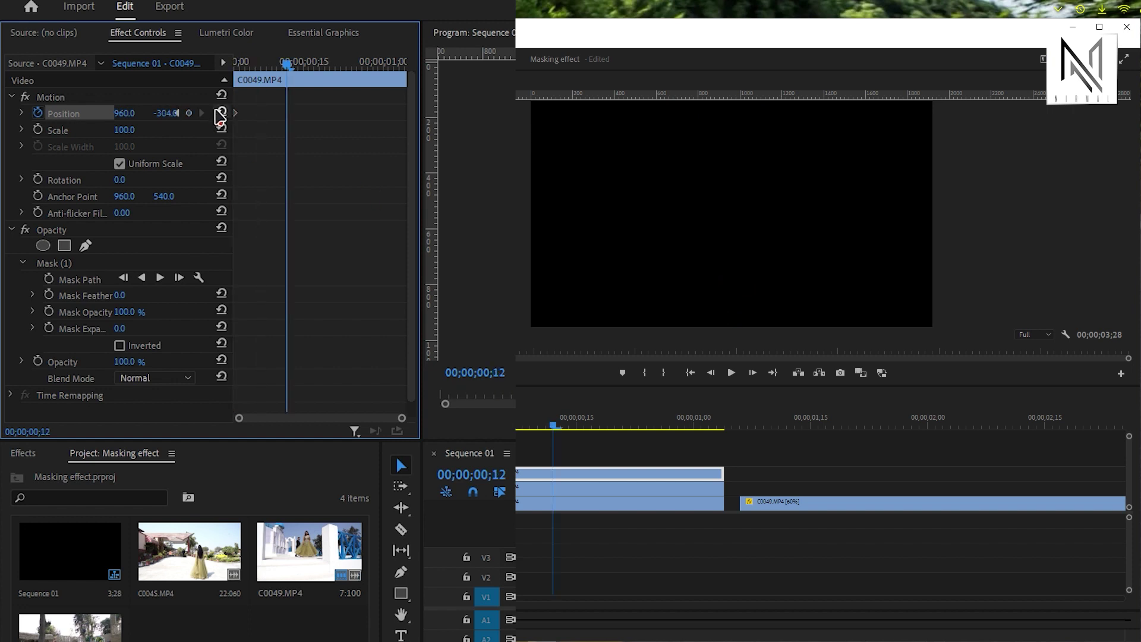
pyautogui.click(220, 112)
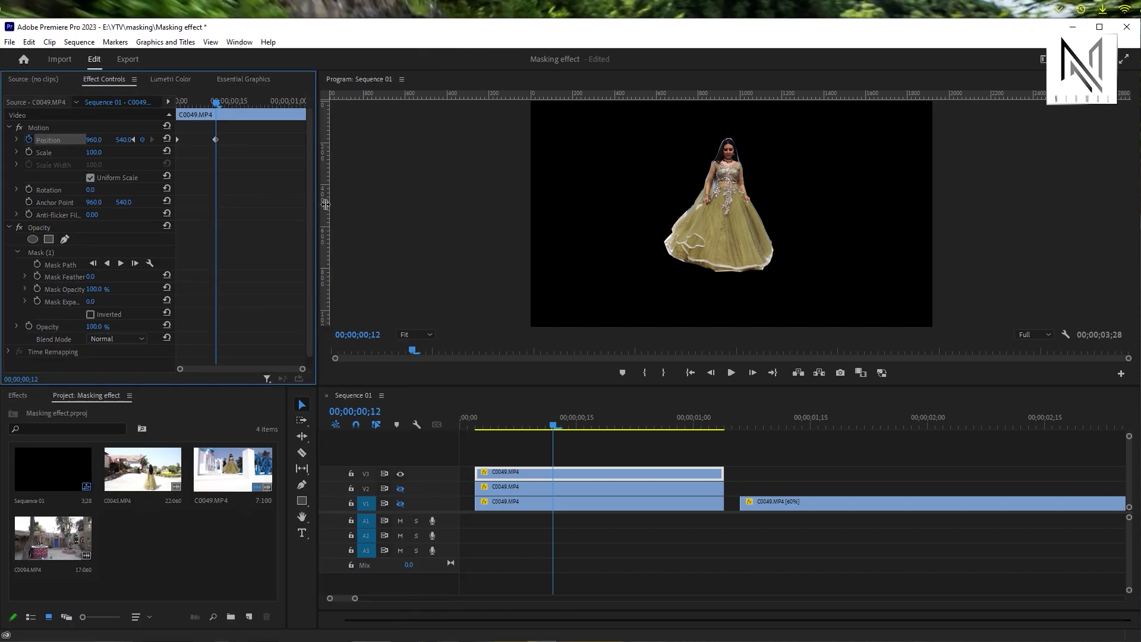
pyautogui.moveTo(484, 488); pyautogui.dragTo(552, 503)
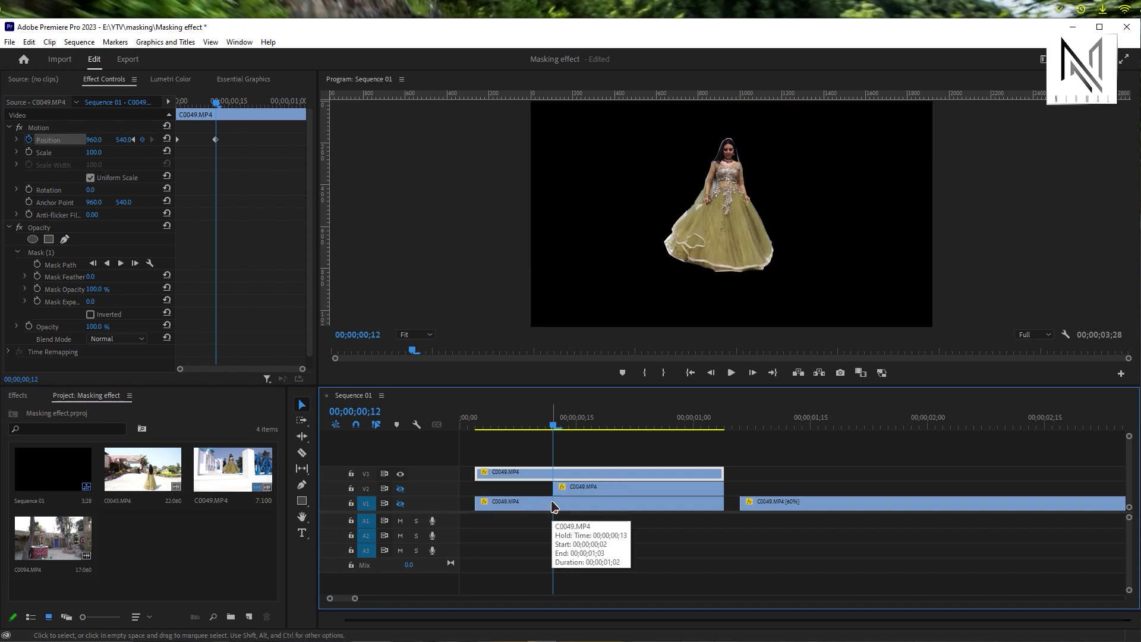
# Keyframe the V2 walls layer's Position, pushing it off-frame to the lower left (X −707.2) at the start.
pyautogui.click(593, 490)
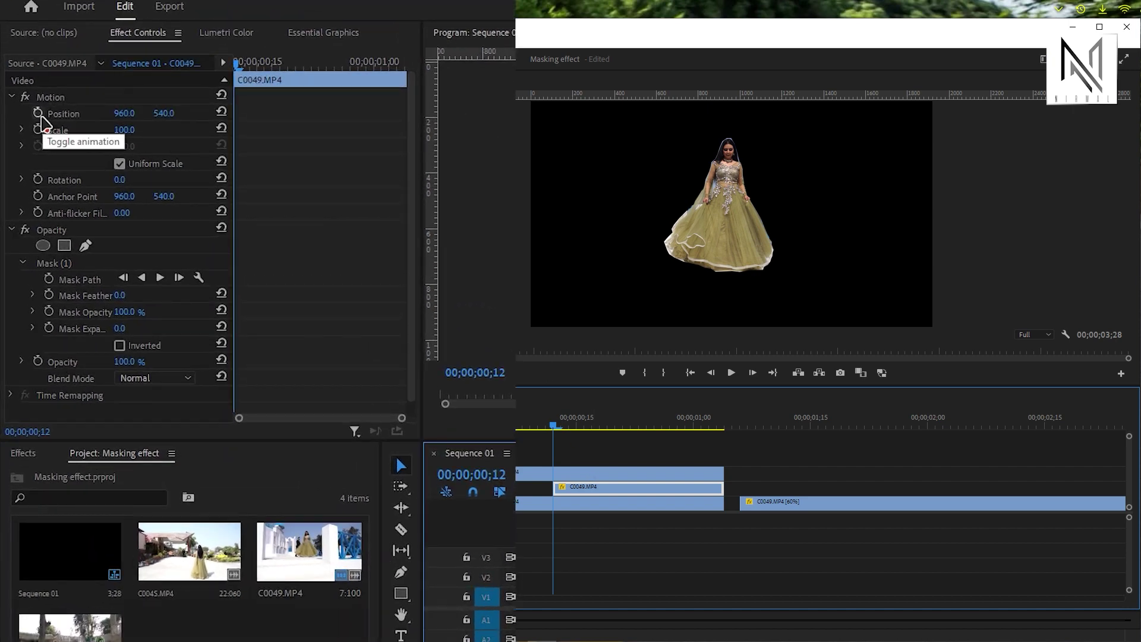
pyautogui.click(38, 114)
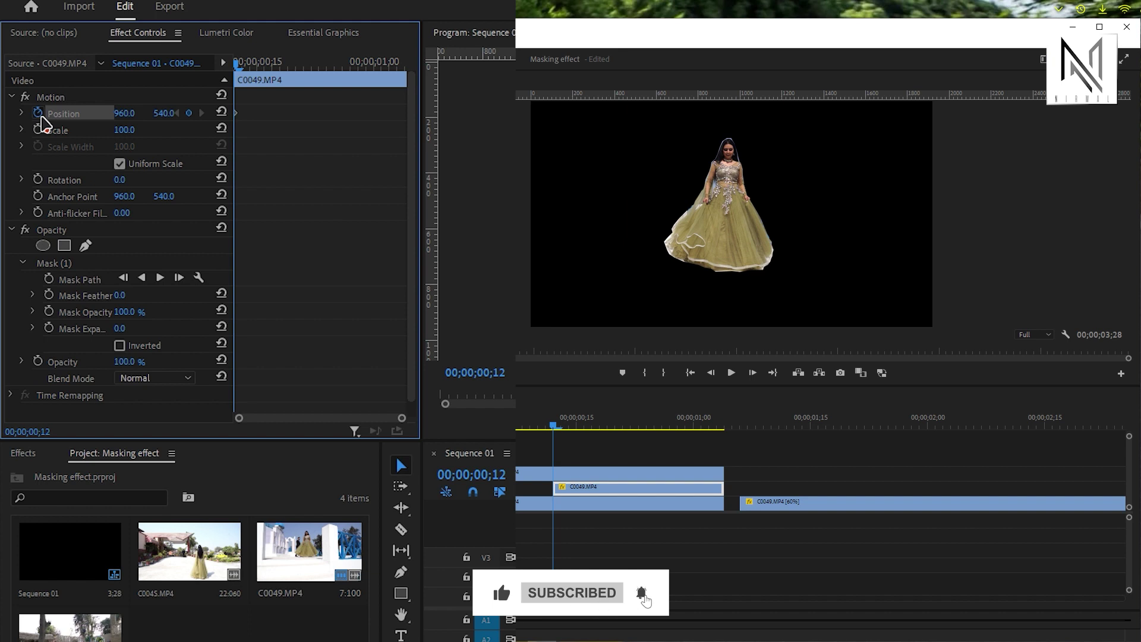
pyautogui.moveTo(236, 113); pyautogui.dragTo(310, 112)
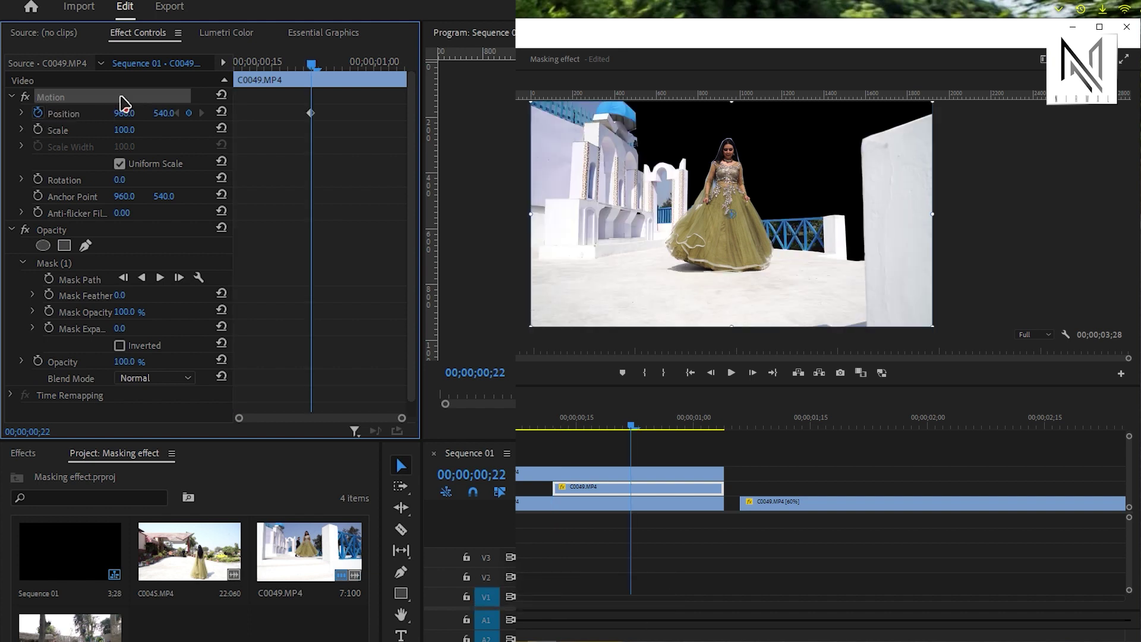
pyautogui.moveTo(675, 272); pyautogui.dragTo(434, 427)
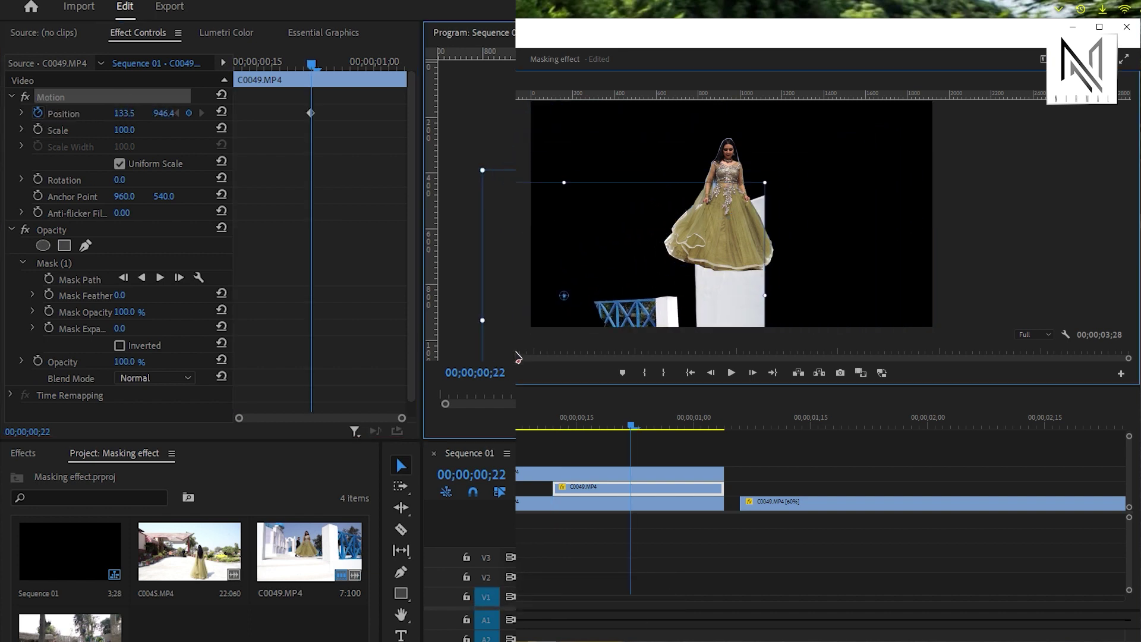
pyautogui.moveTo(564, 525)
pyautogui.mouseDown()
pyautogui.moveTo(446, 618)
pyautogui.moveTo(458, 623)
pyautogui.mouseUp()
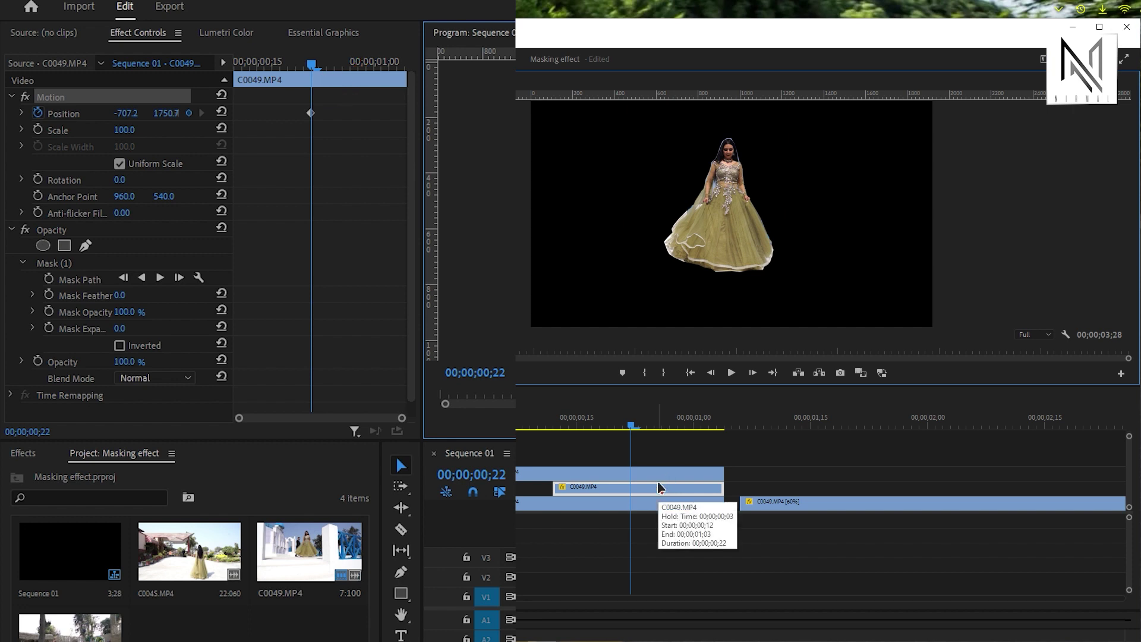
# Reset the walls' Position keyframe at frame 22 back to 960, 540.
pyautogui.click(309, 113)
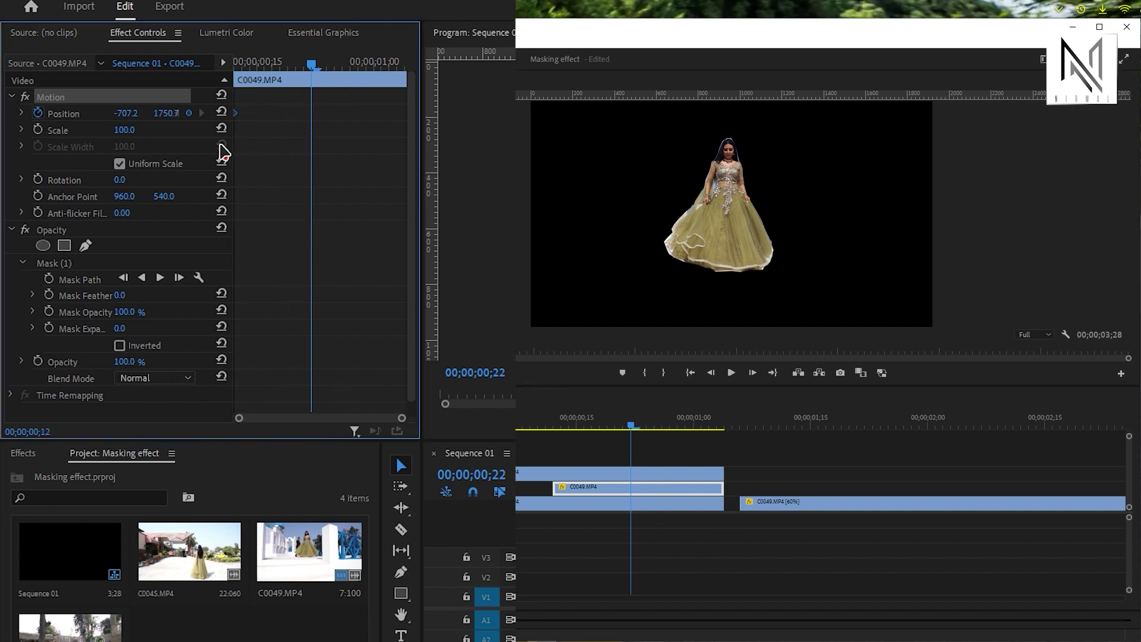
pyautogui.click(221, 112)
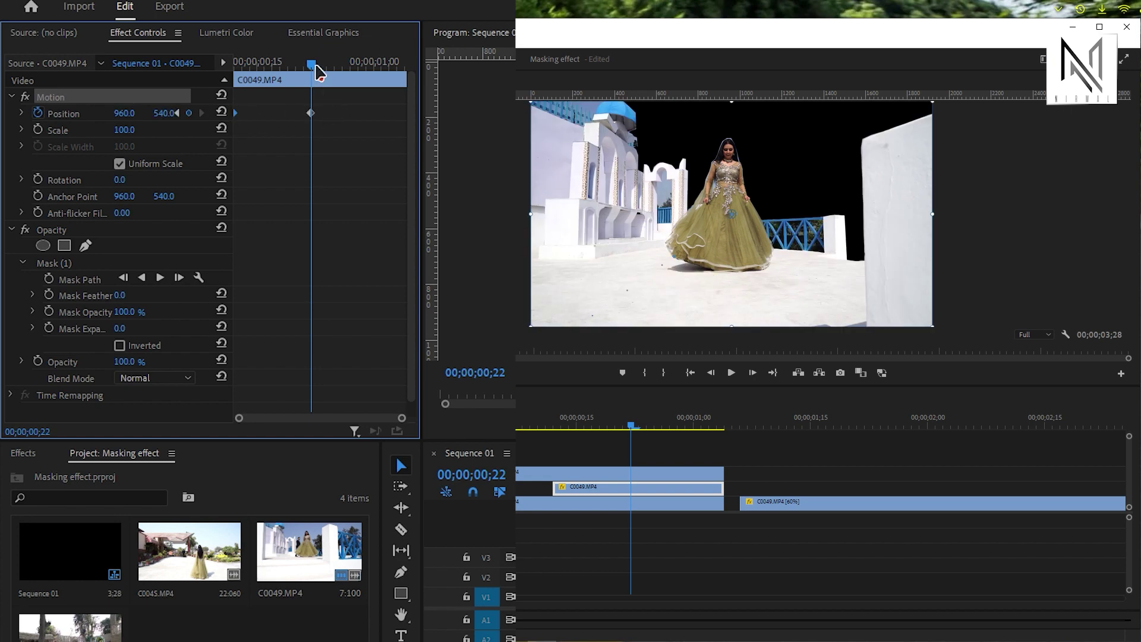
pyautogui.click(594, 505)
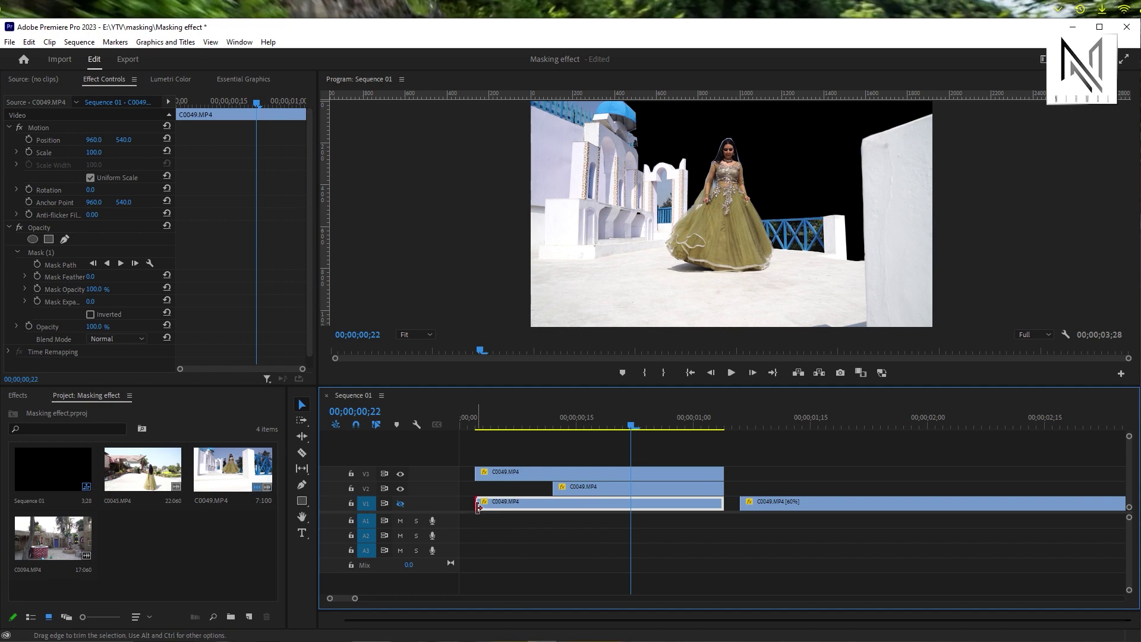
# Trim the V1 background clip to start at the playhead and enable its Position keyframing.
pyautogui.moveTo(477, 505); pyautogui.dragTo(630, 505)
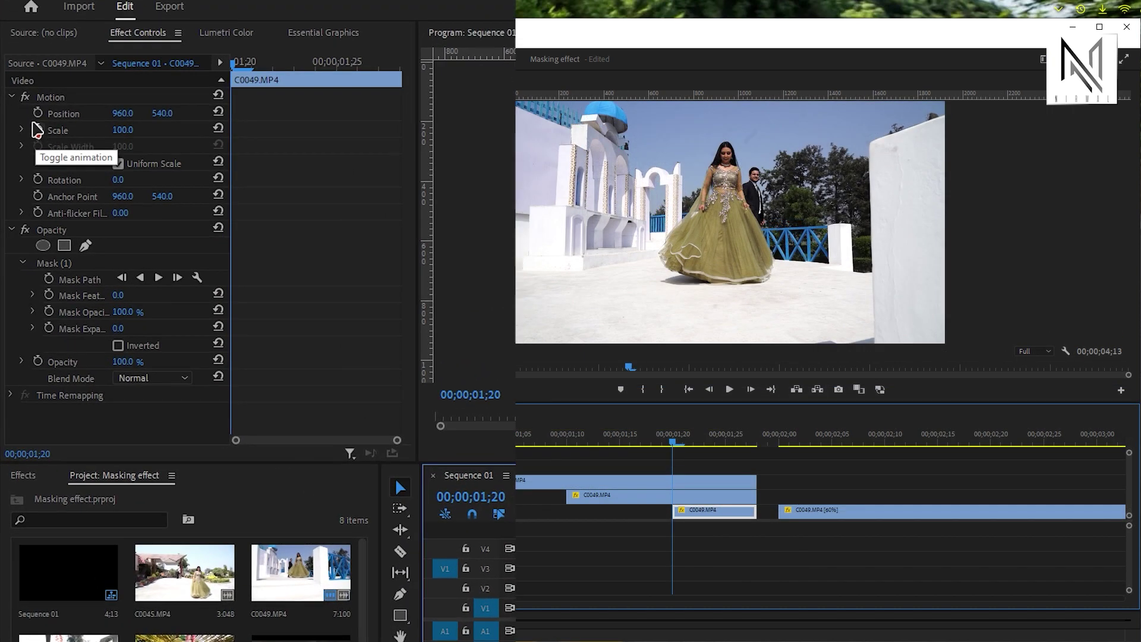
pyautogui.click(38, 112)
pyautogui.click(60, 96)
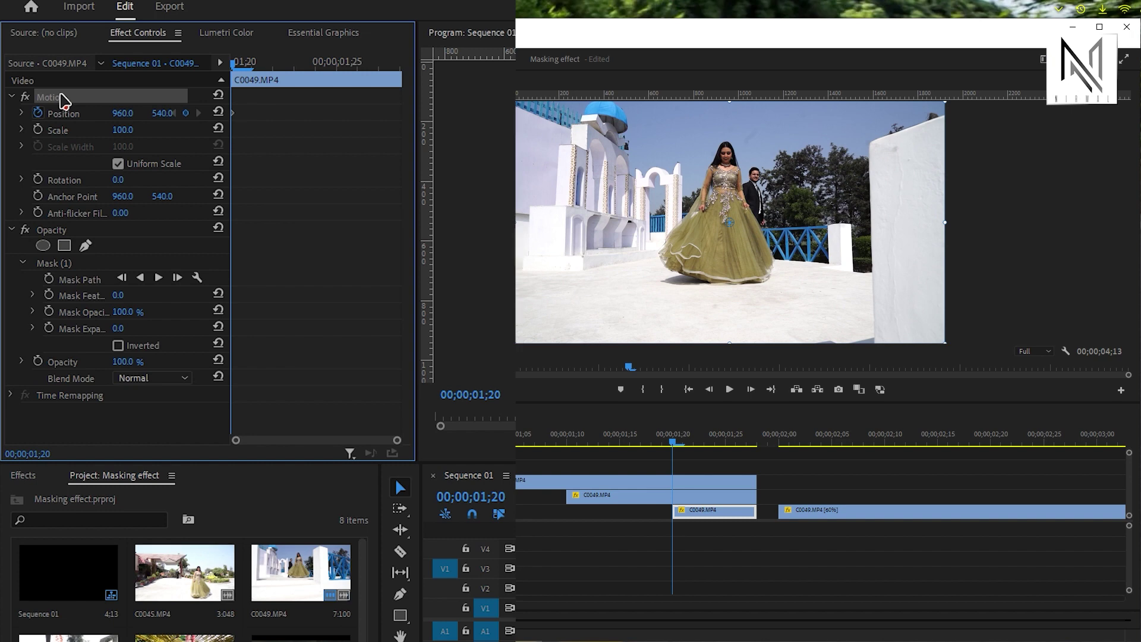
# Slide the background in from off-frame upper right, resetting Position to 960, 540 five frames later at 01;25.
pyautogui.moveTo(856, 136); pyautogui.dragTo(1016, 53)
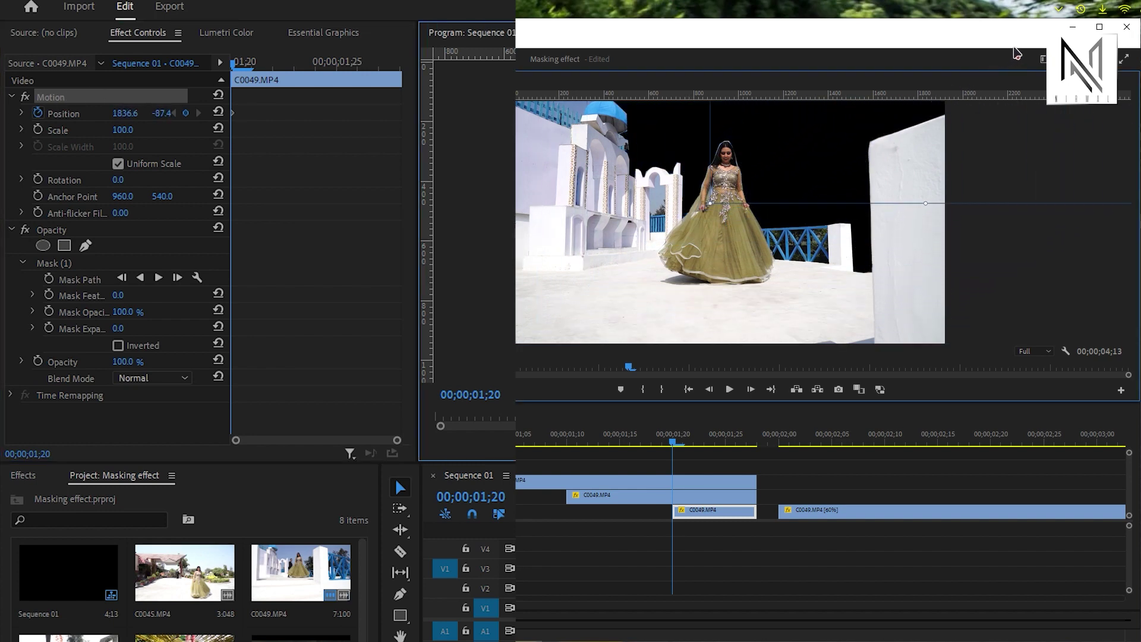
pyautogui.moveTo(673, 443); pyautogui.dragTo(725, 447)
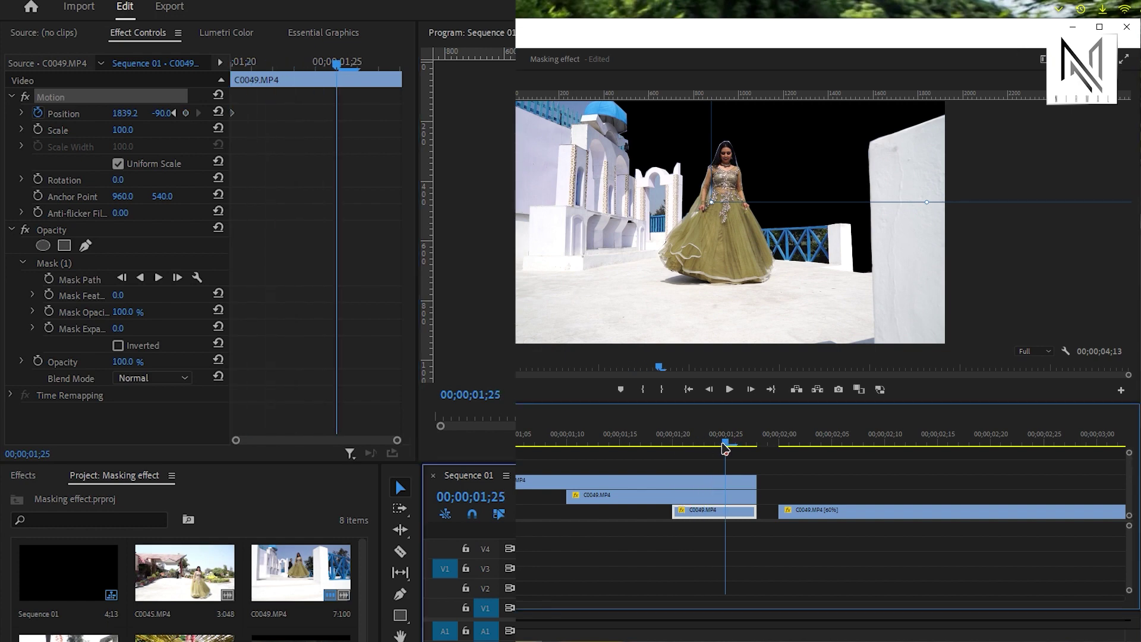
pyautogui.click(219, 112)
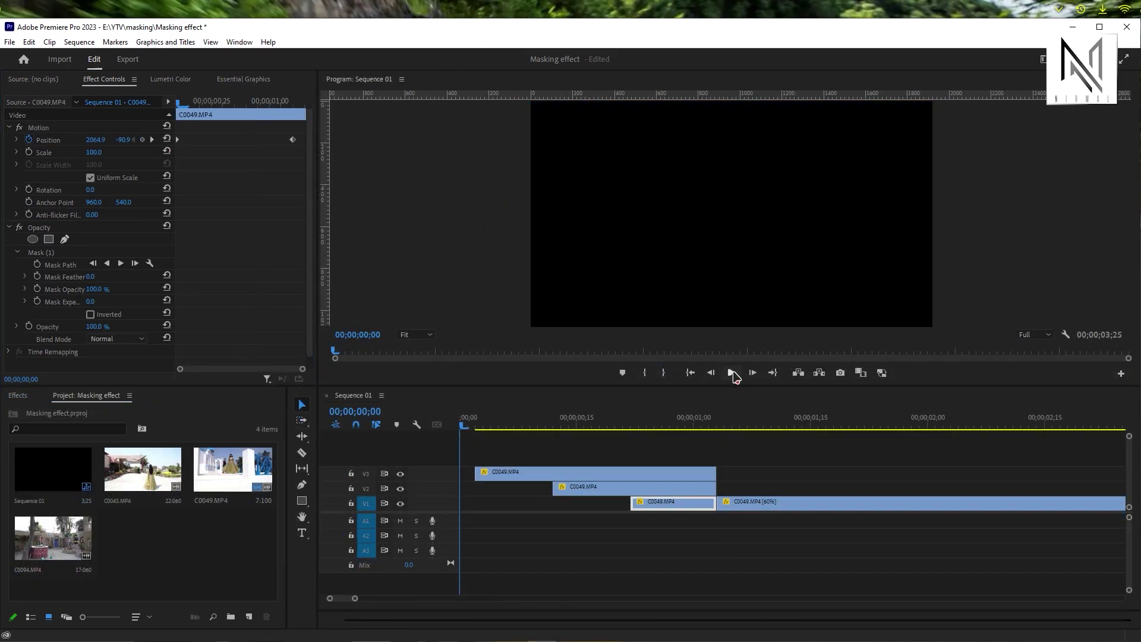
# Preview the layered slide-in, then trim the V2 and V3 clips to end with the V1 background.
pyautogui.click(734, 372)
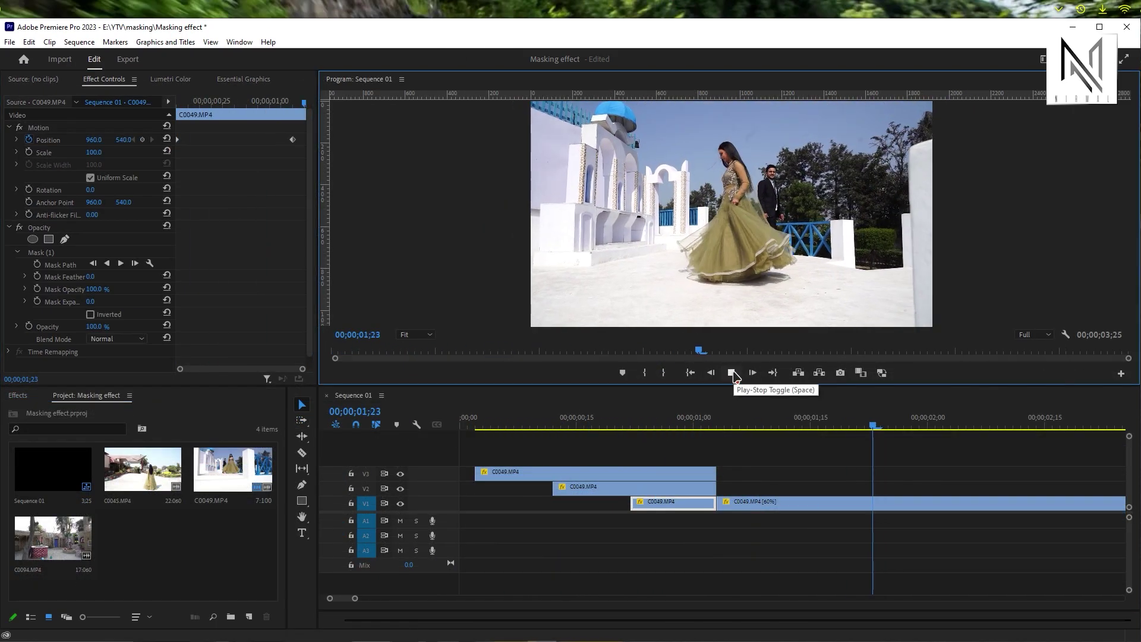
pyautogui.click(733, 372)
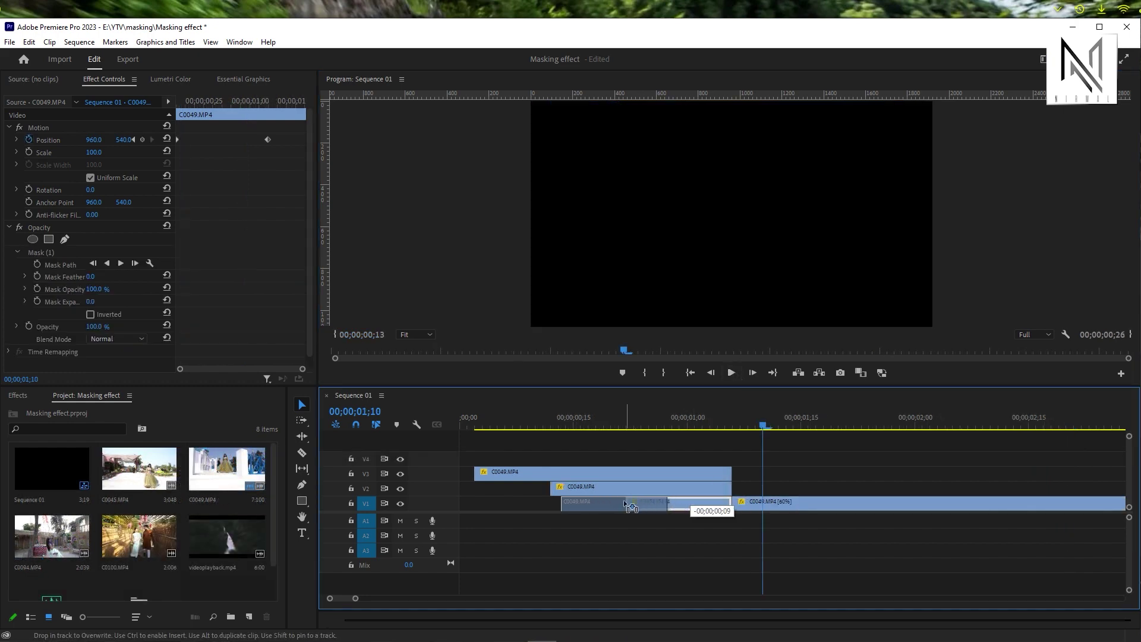
pyautogui.moveTo(731, 487); pyautogui.dragTo(656, 487)
pyautogui.moveTo(731, 472); pyautogui.dragTo(656, 472)
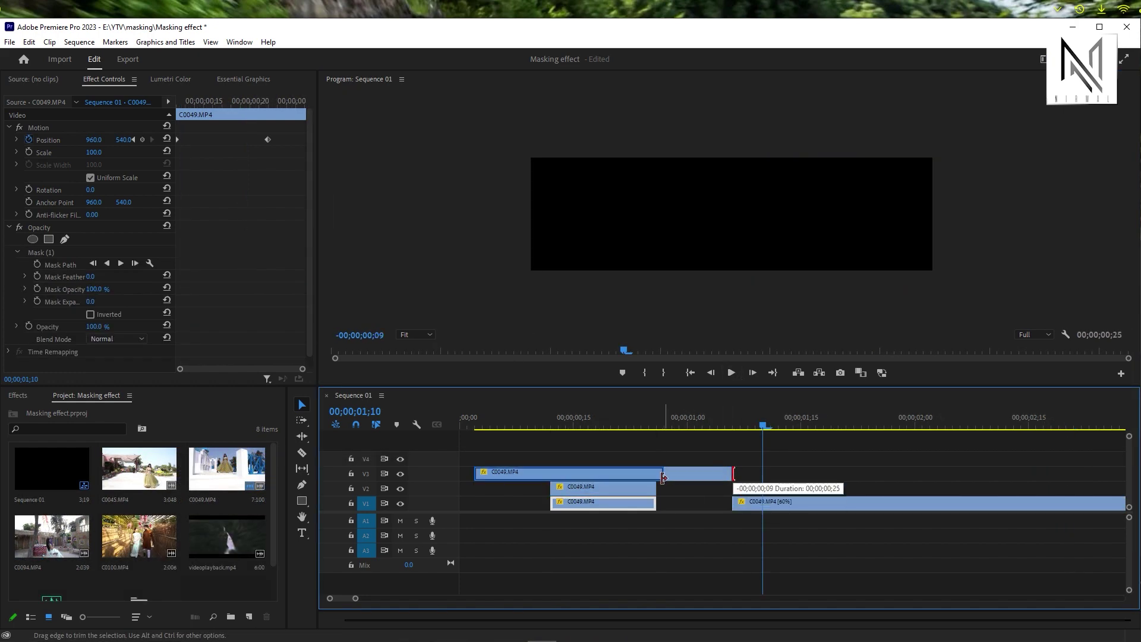
pyautogui.click(707, 506)
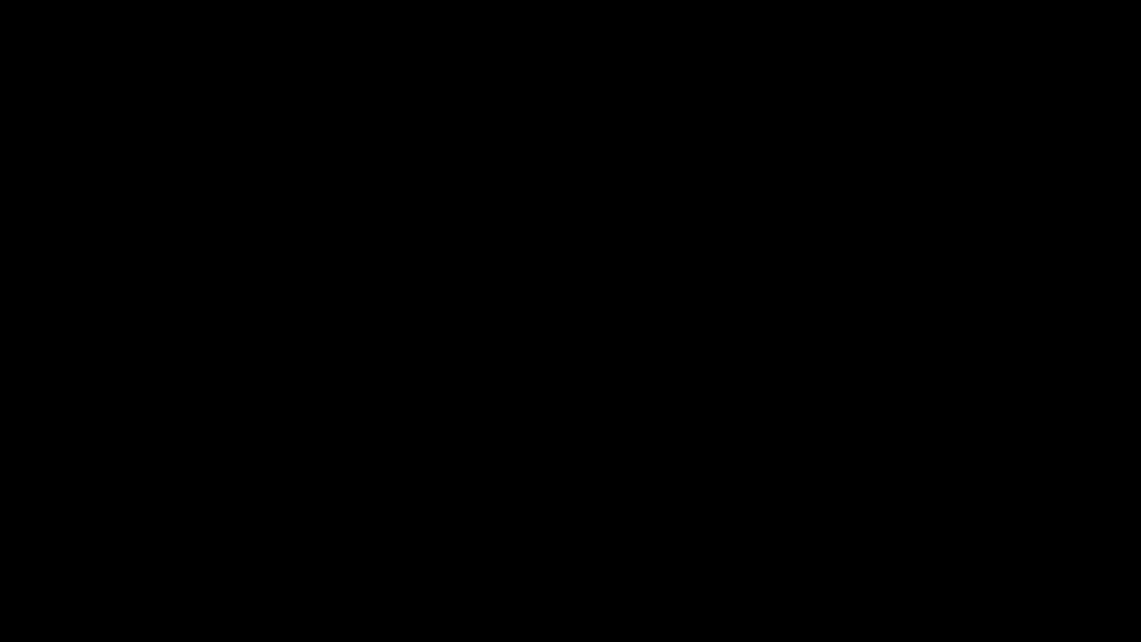